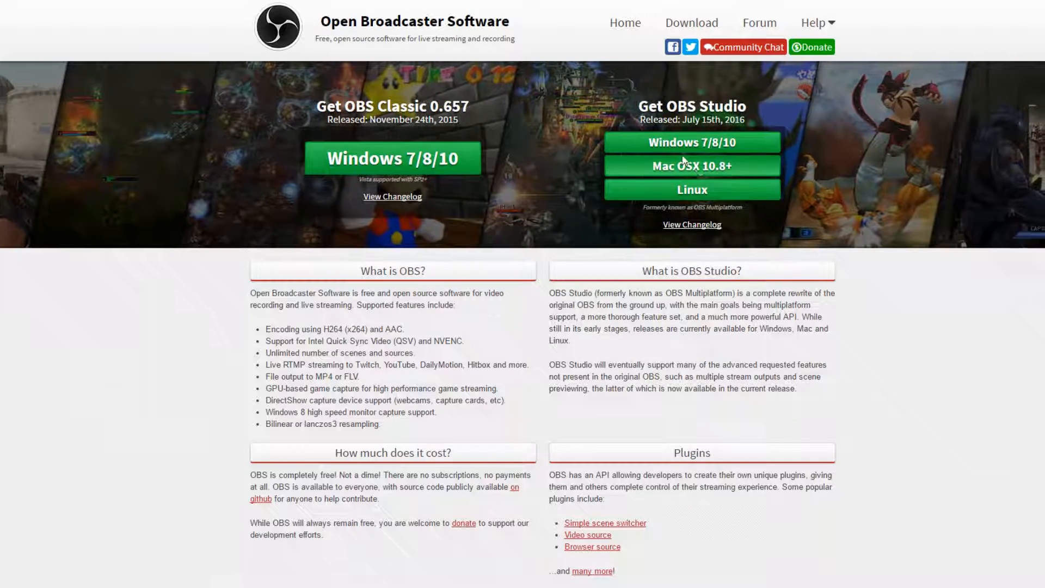
{"action": "left_click_drag", "start_coordinate": [637, 106], "coordinate": [752, 110]}
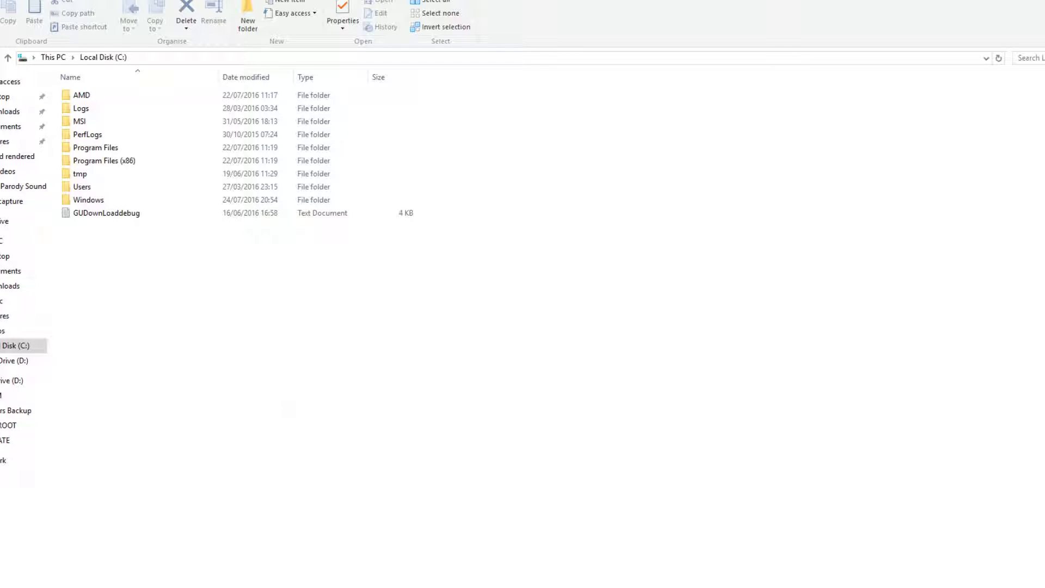
In File Explorer, open the obs-studio folder under Program Files (x86) on drive C and go into its bin\64bit folder.
{"action": "double_click", "coordinate": [92, 162]}
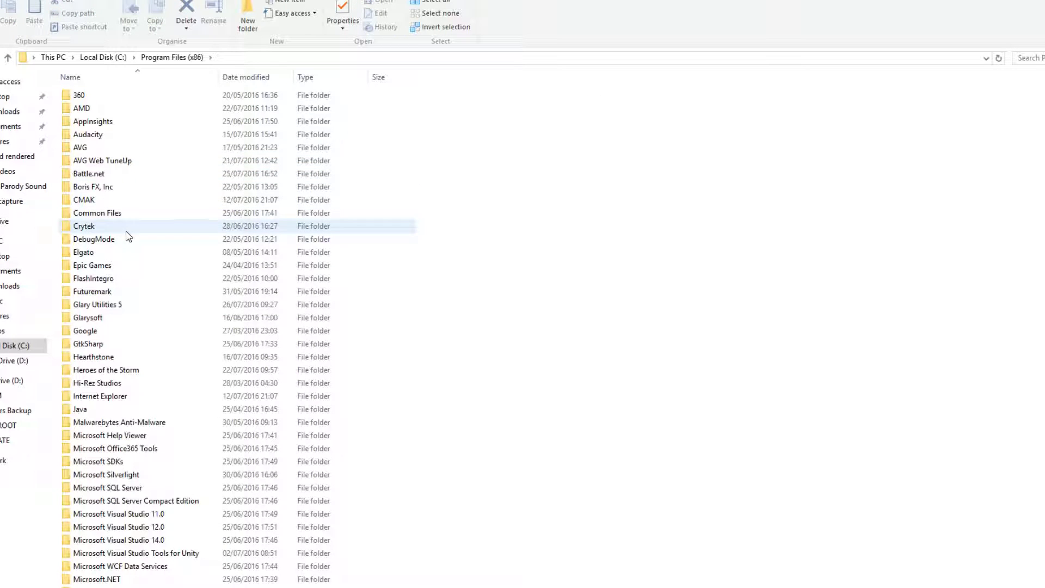
{"action": "type", "text": "obs"}
{"action": "double_click", "coordinate": [91, 275]}
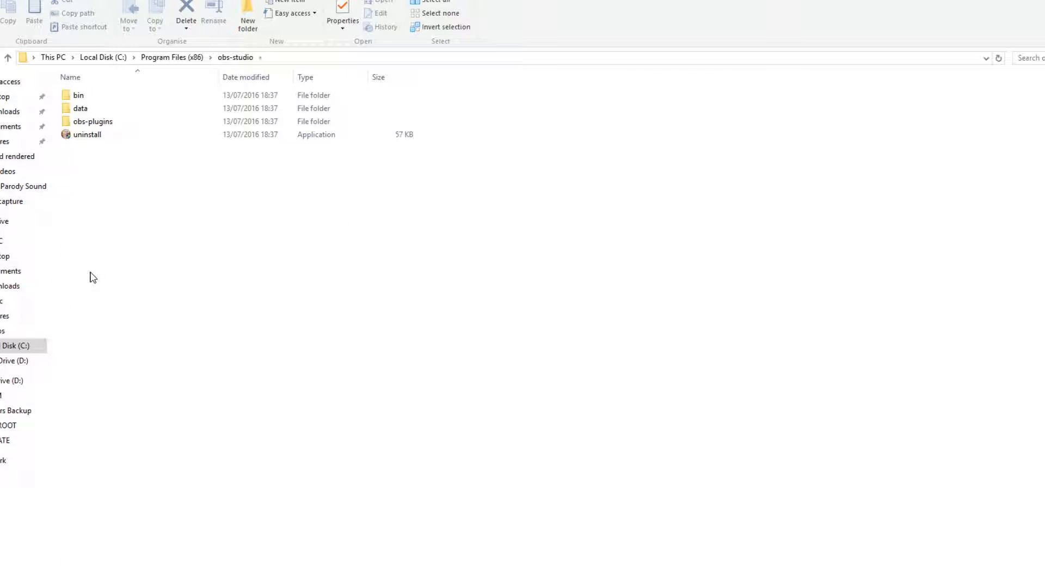
{"action": "double_click", "coordinate": [166, 97]}
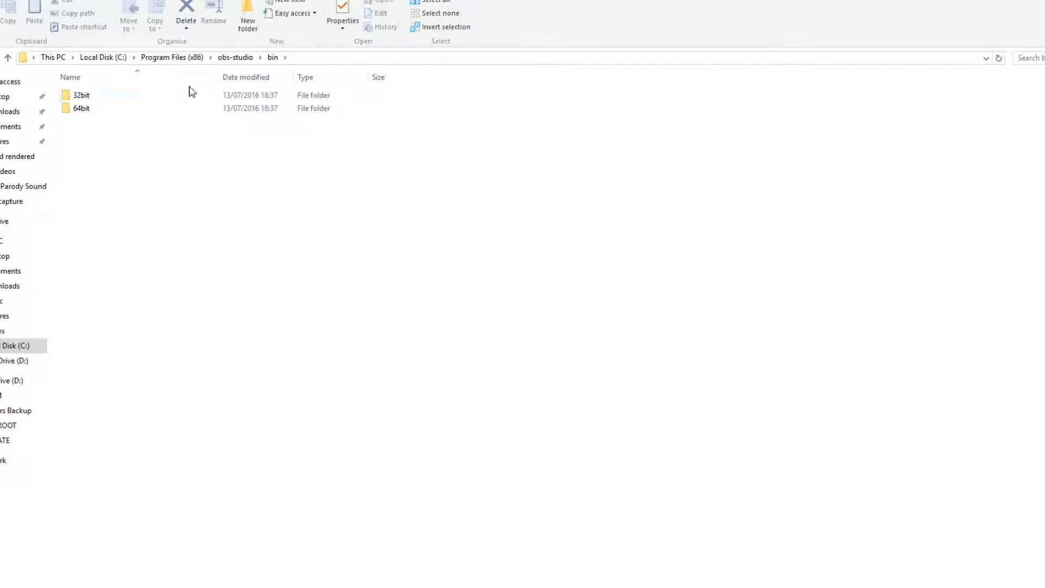
{"action": "double_click", "coordinate": [111, 110]}
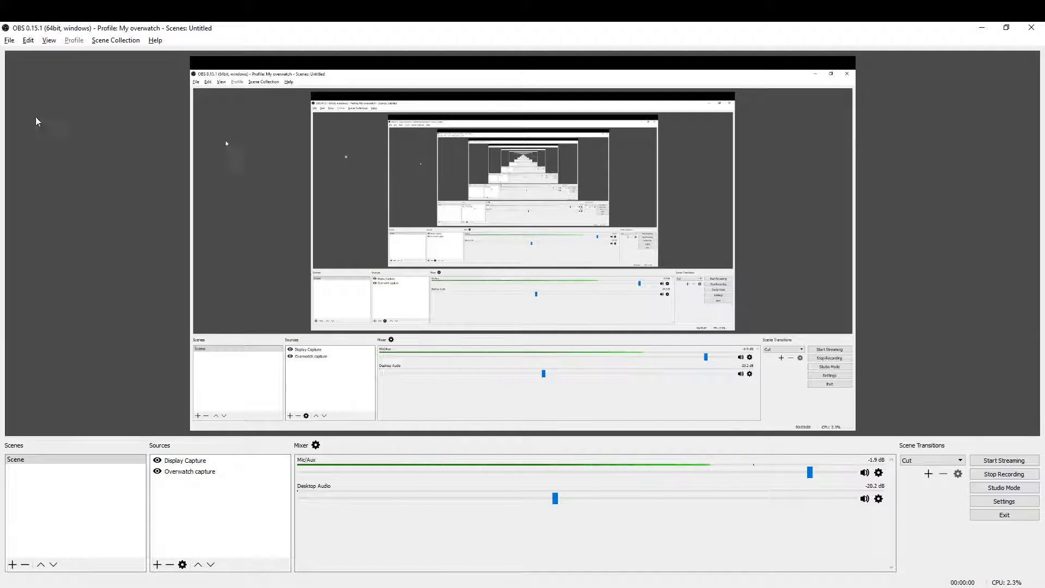
Switch to OBS Studio and open its settings.
{"action": "left_click", "coordinate": [9, 41]}
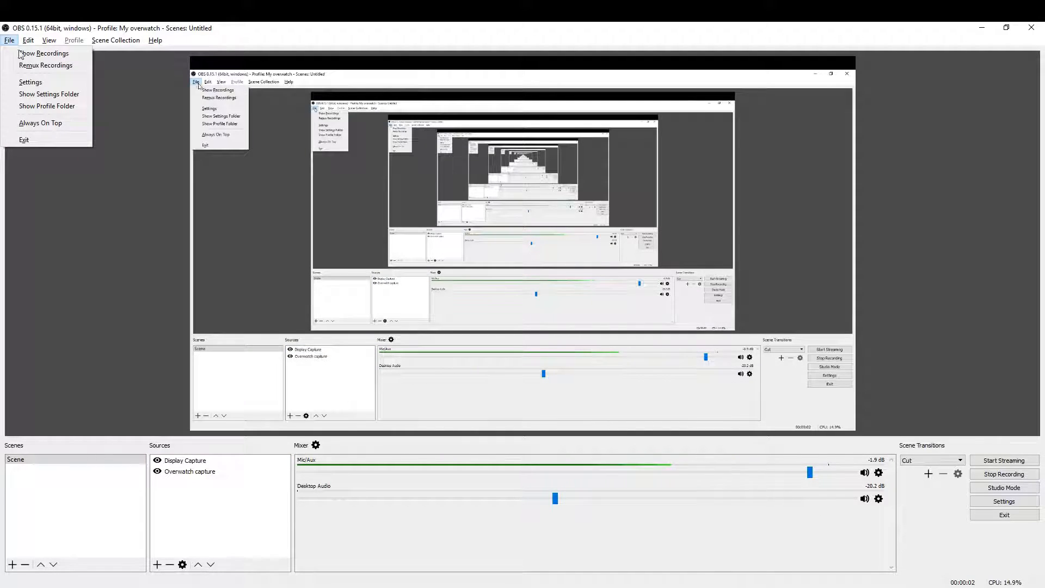
{"action": "left_click", "coordinate": [45, 90]}
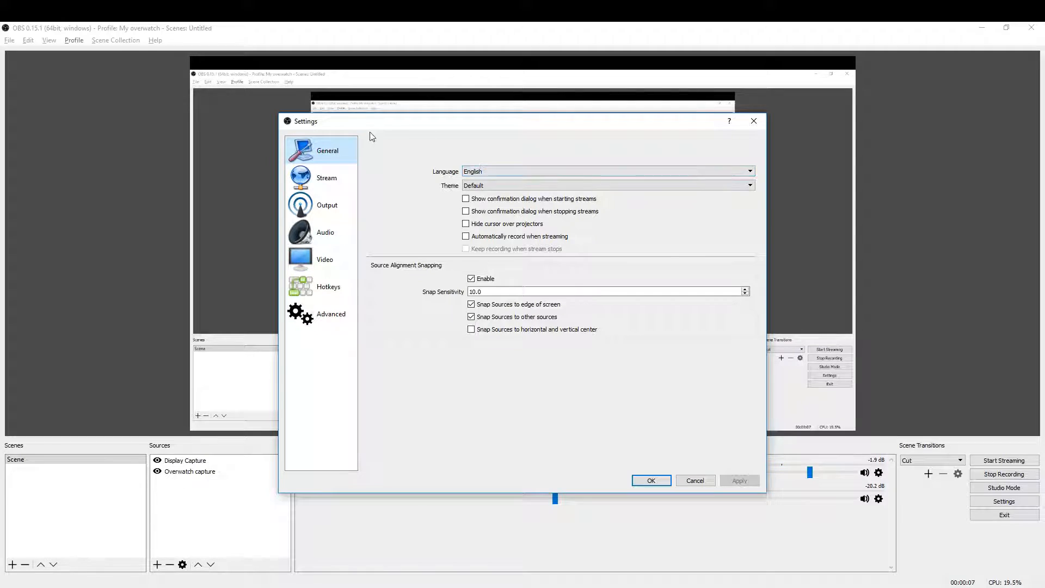
Try the Dark theme in the general settings, and return the theme to Default.
{"action": "left_click", "coordinate": [467, 172]}
{"action": "left_click", "coordinate": [466, 192]}
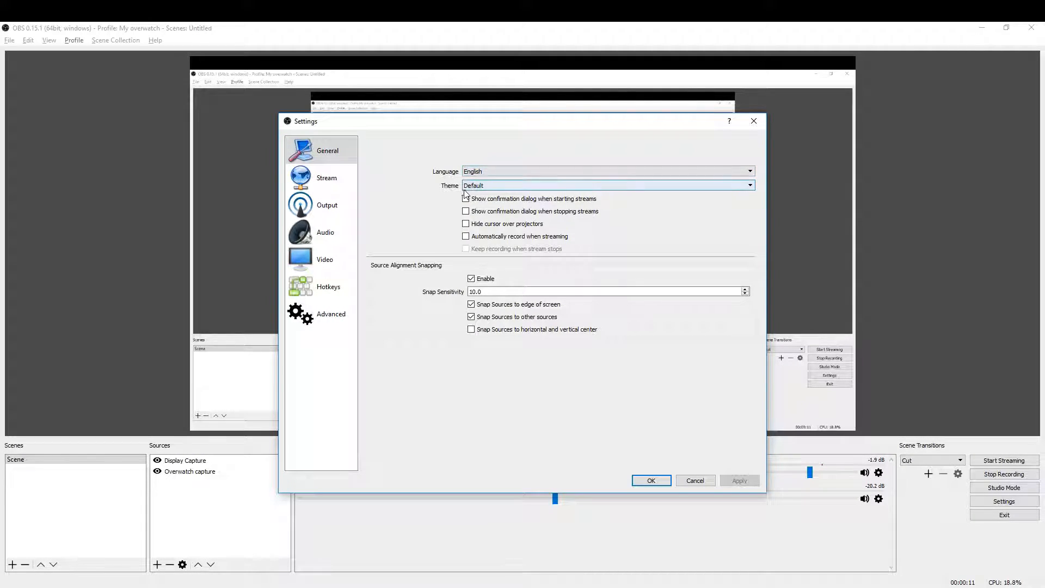
{"action": "left_click", "coordinate": [466, 188]}
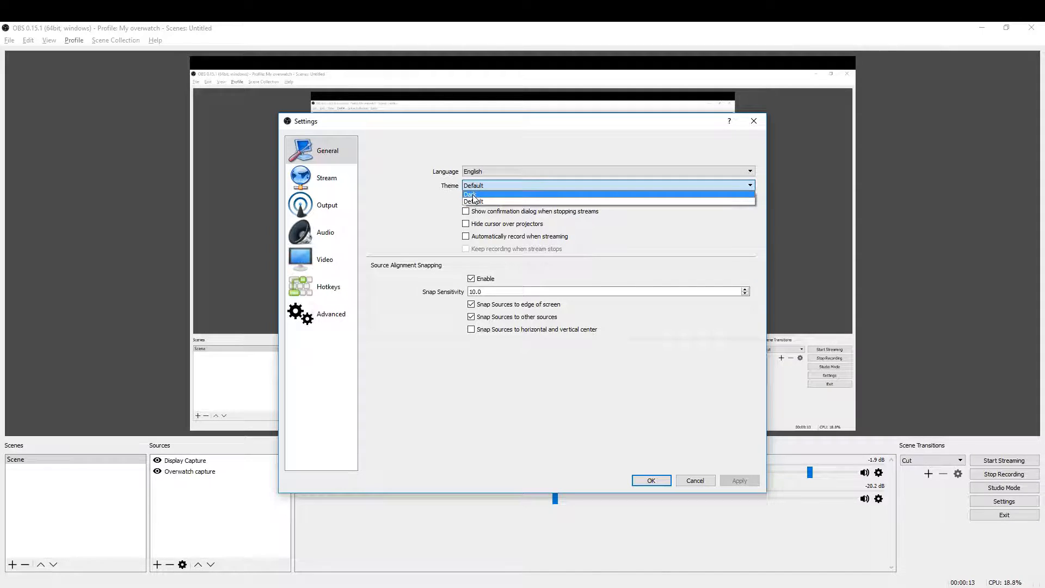
{"action": "left_click", "coordinate": [470, 194]}
{"action": "left_click", "coordinate": [474, 187]}
{"action": "left_click", "coordinate": [479, 192]}
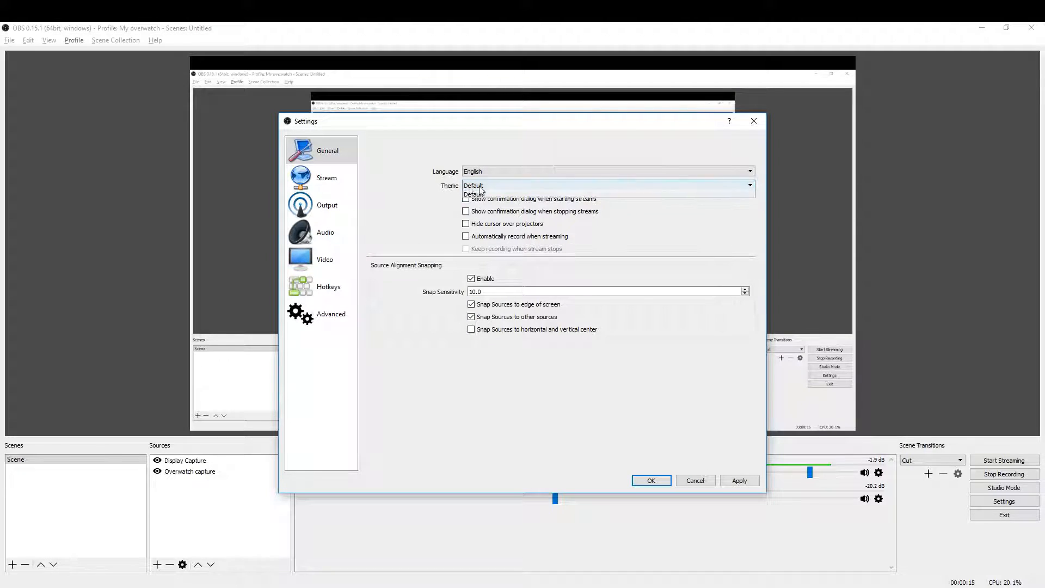
View the stream settings and open the recording section of the output settings.
{"action": "left_click", "coordinate": [308, 182]}
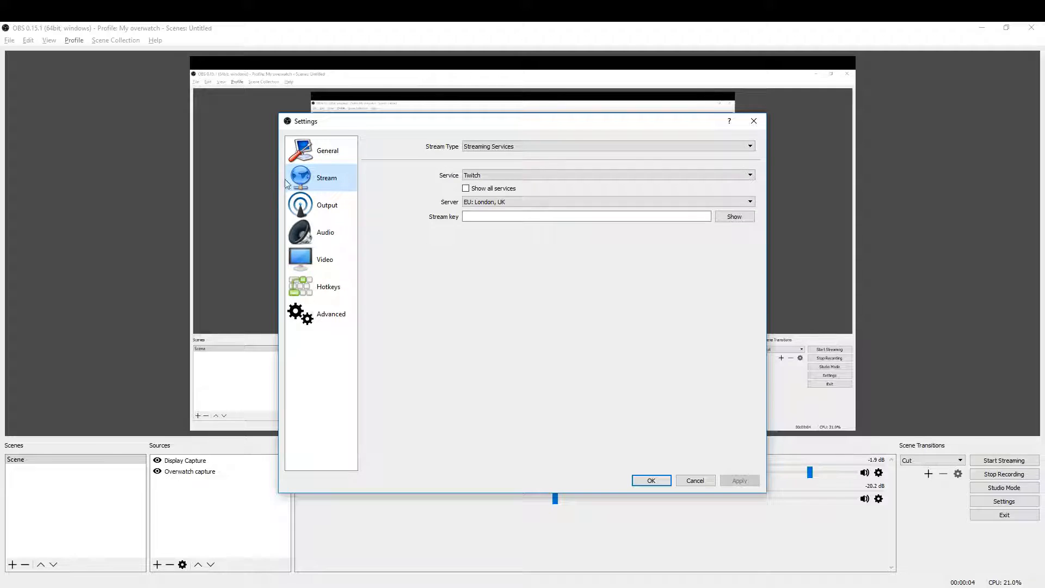
{"action": "left_click", "coordinate": [326, 217]}
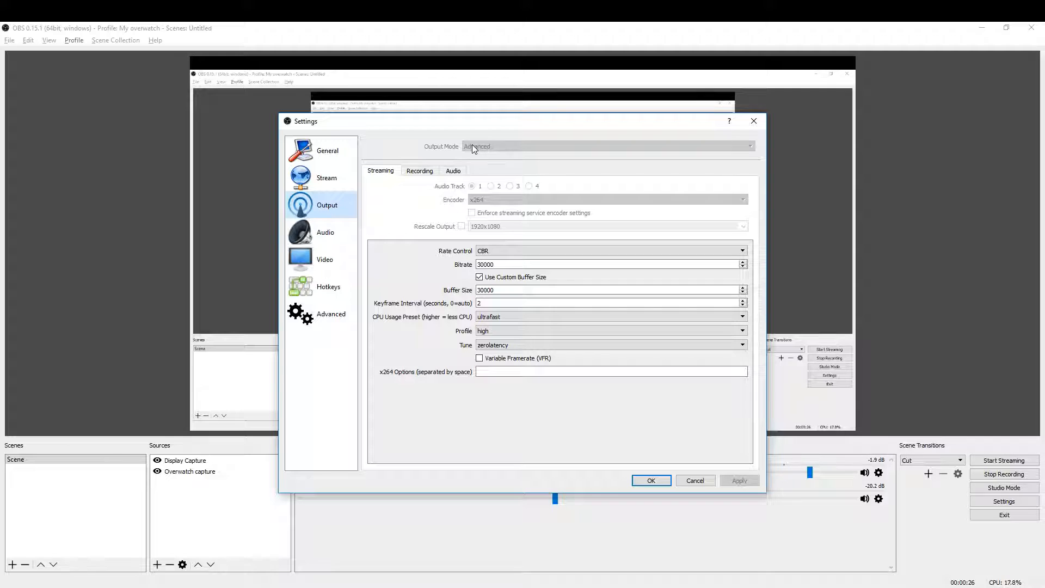
{"action": "left_click", "coordinate": [420, 172]}
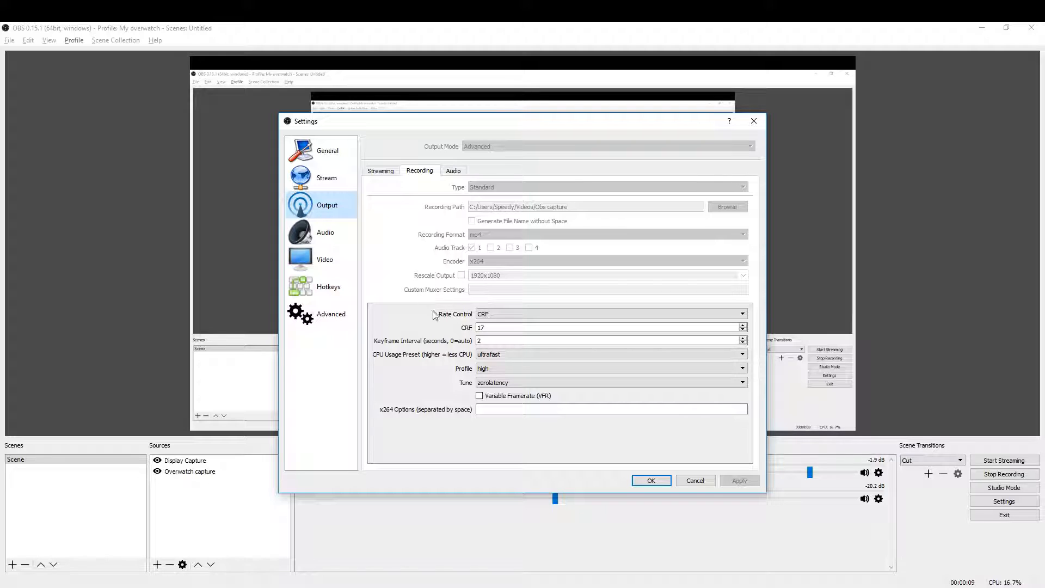
Try CBR as the recording rate control and switch back to CRF for comparison.
{"action": "left_click", "coordinate": [498, 315]}
{"action": "left_click", "coordinate": [487, 323]}
{"action": "left_click", "coordinate": [488, 316]}
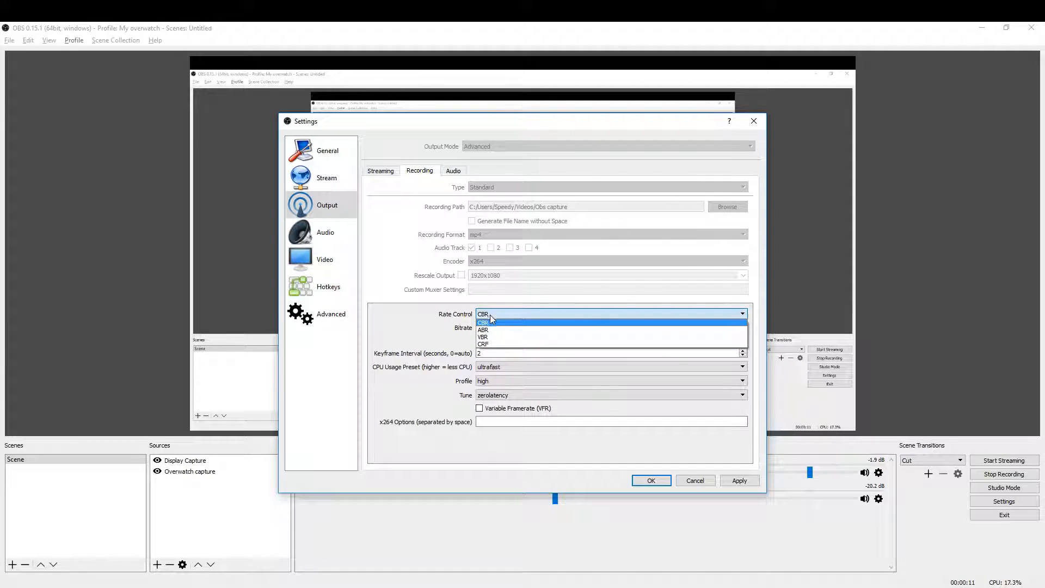
{"action": "left_click", "coordinate": [487, 316]}
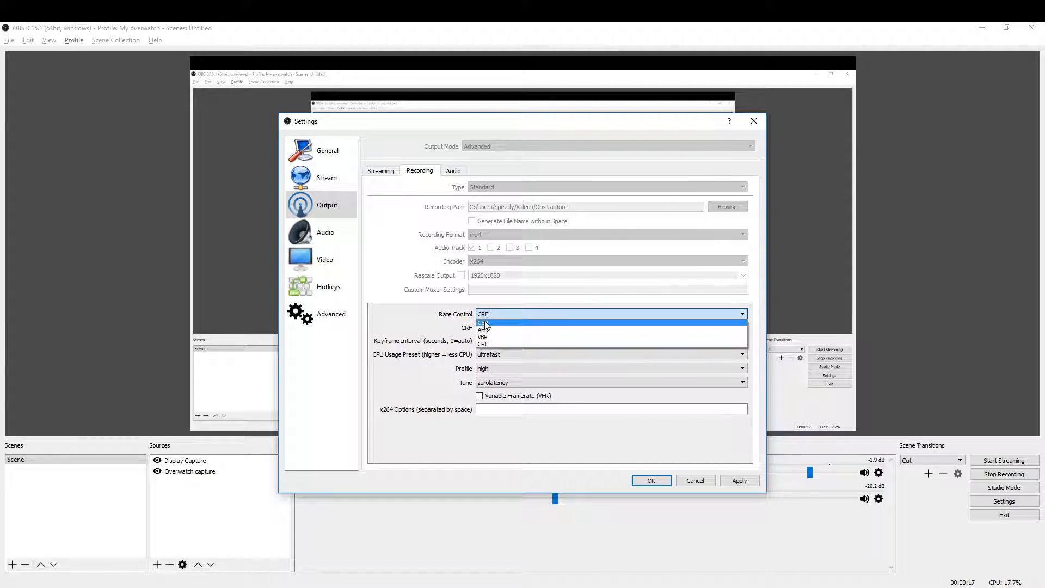
{"action": "left_click", "coordinate": [486, 324]}
{"action": "left_click", "coordinate": [489, 313]}
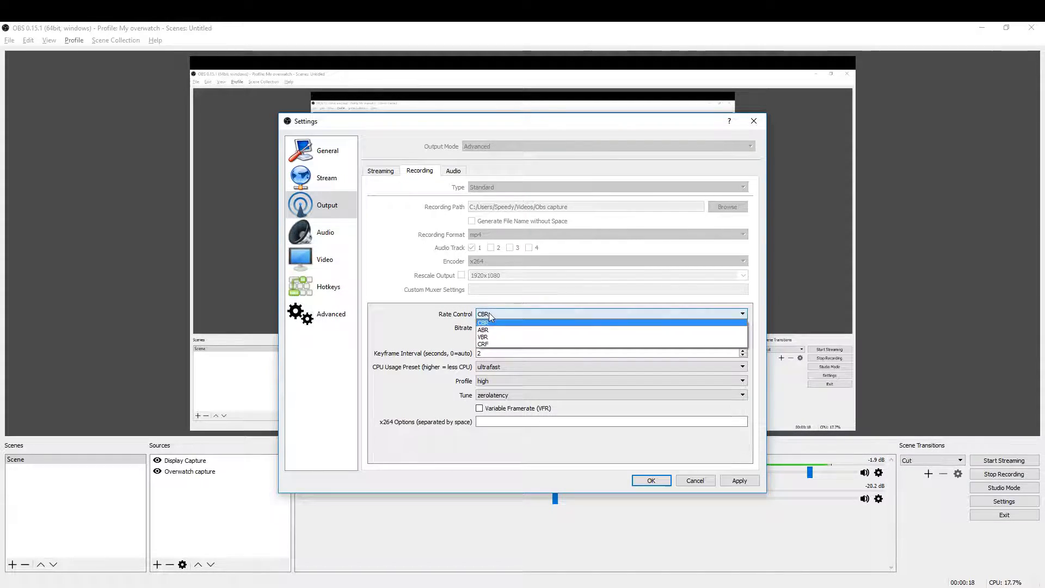
{"action": "left_click", "coordinate": [489, 344]}
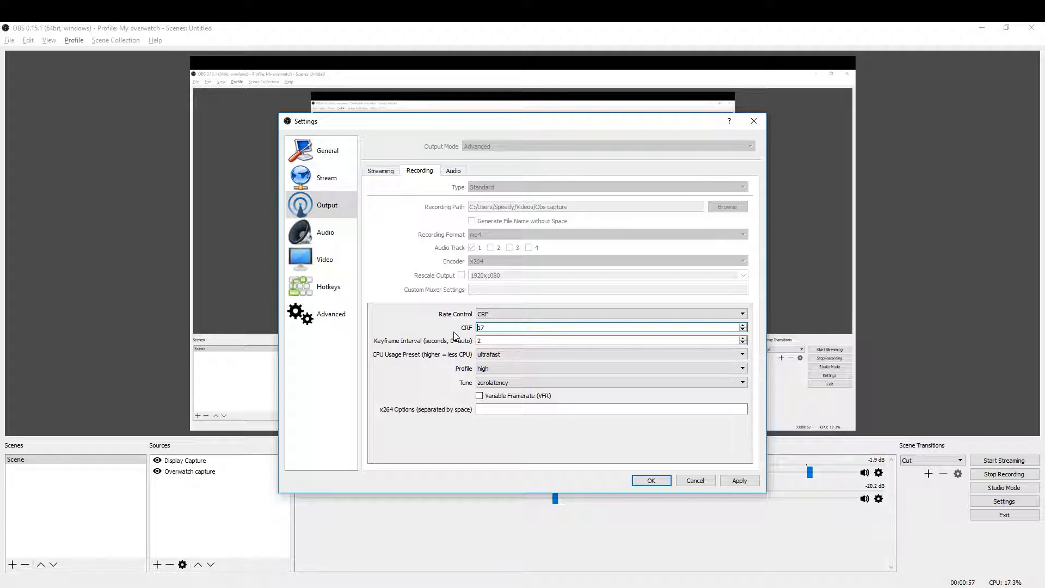
Set the recording rate control to CBR and inspect its bitrate value.
{"action": "left_click", "coordinate": [486, 314]}
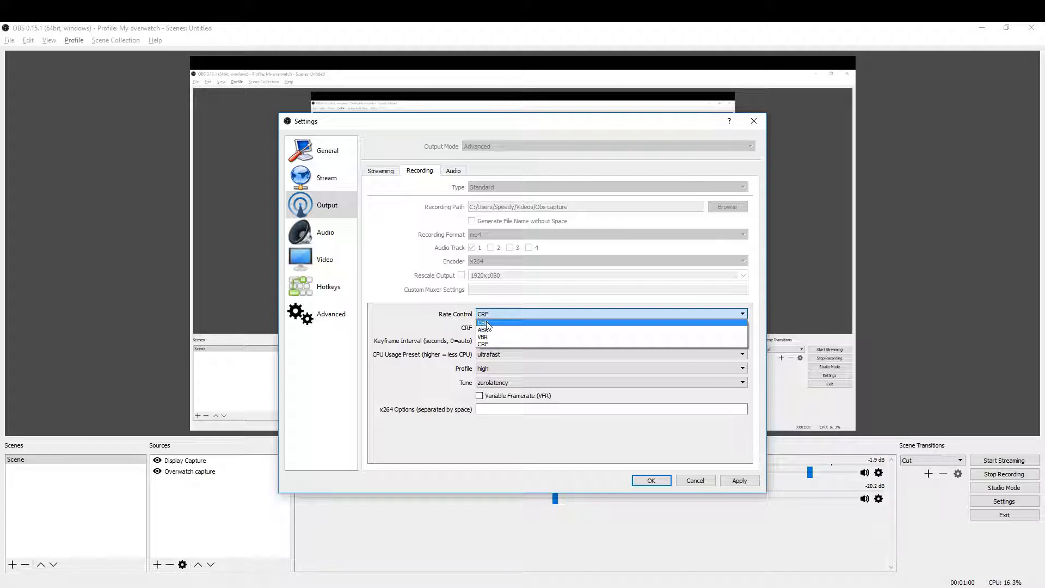
{"action": "left_click", "coordinate": [488, 325]}
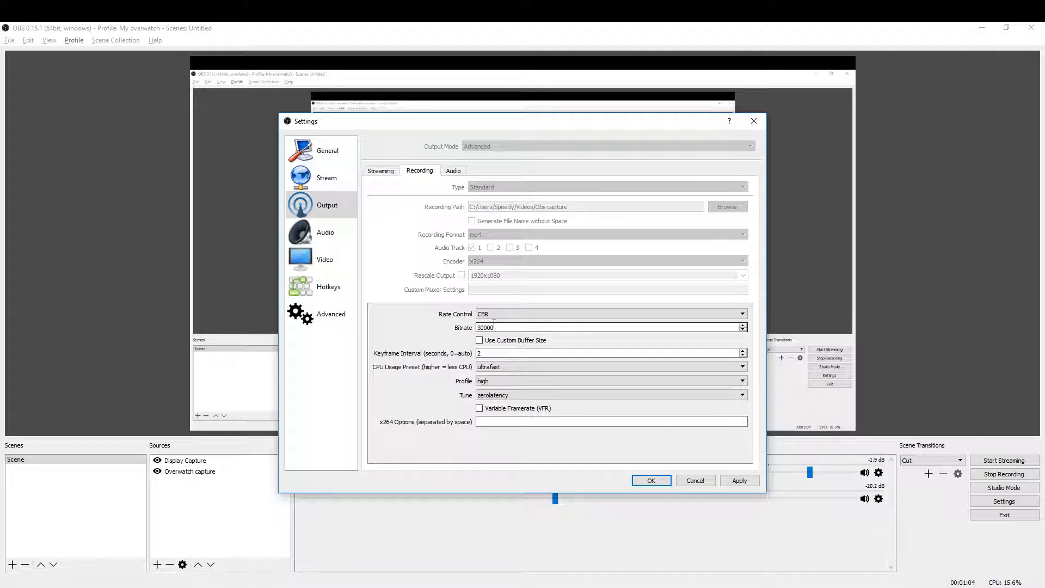
{"action": "left_click_drag", "start_coordinate": [495, 325], "coordinate": [467, 323]}
{"action": "left_click", "coordinate": [504, 328]}
Try other recording rate controls, including ABR, and return to CBR.
{"action": "left_click", "coordinate": [481, 314]}
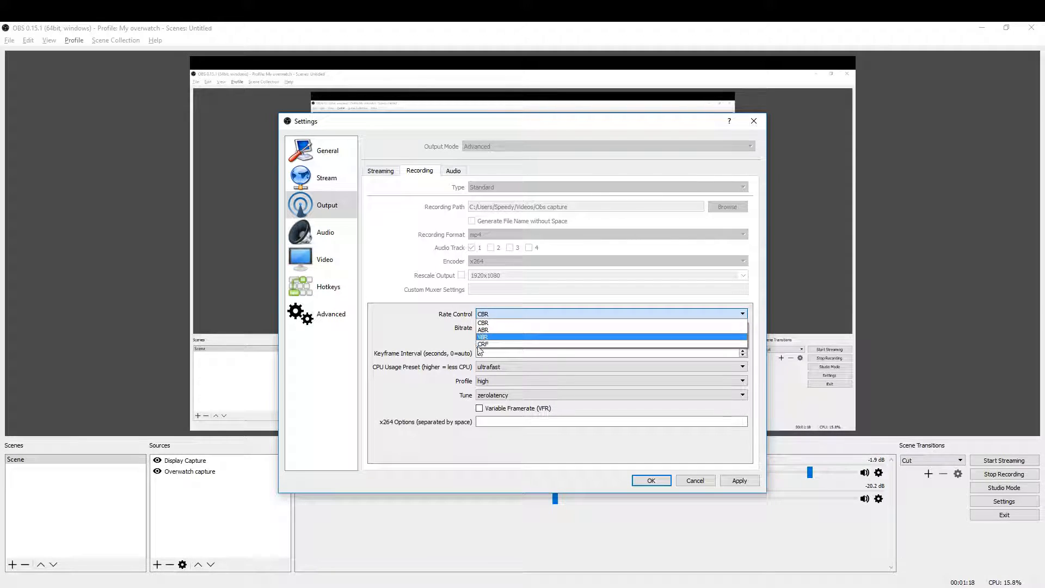
{"action": "left_click", "coordinate": [489, 351]}
{"action": "left_click", "coordinate": [481, 313]}
{"action": "left_click", "coordinate": [478, 328]}
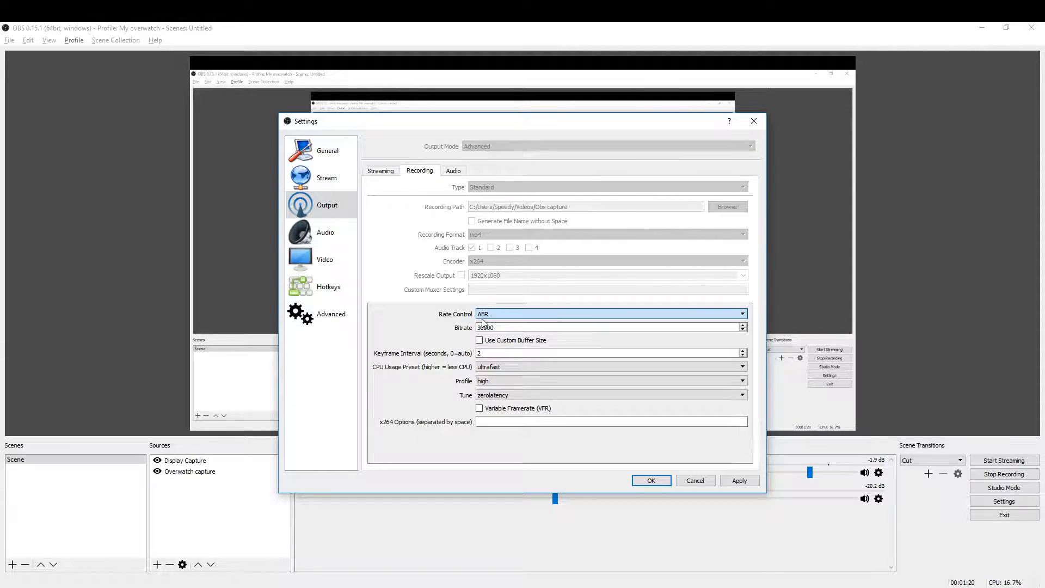
{"action": "left_click", "coordinate": [481, 313]}
{"action": "left_click", "coordinate": [482, 321]}
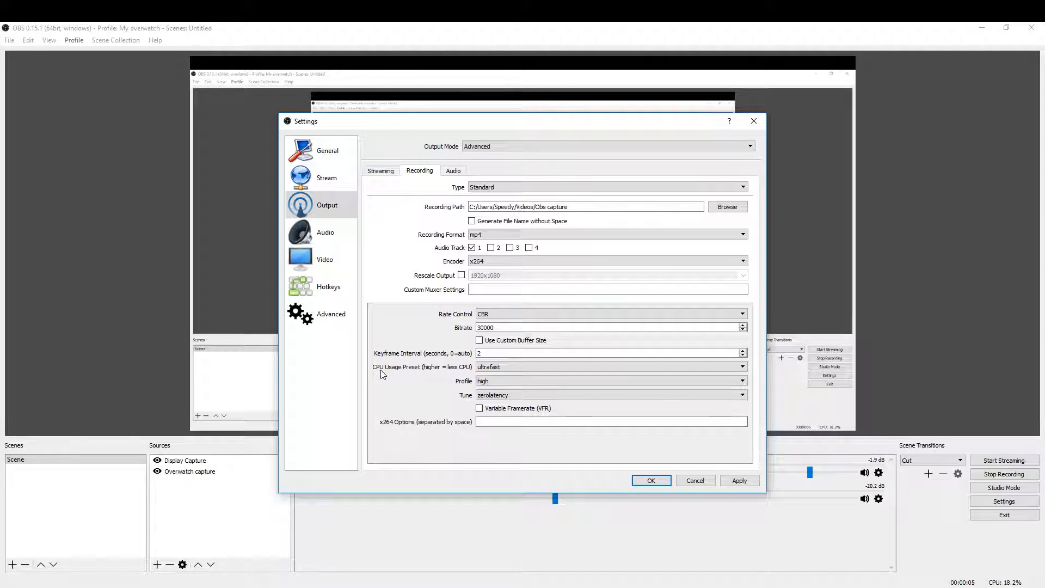
Set the recording encoder's CPU usage preset to ultrafast and its profile to high.
{"action": "left_click", "coordinate": [484, 367]}
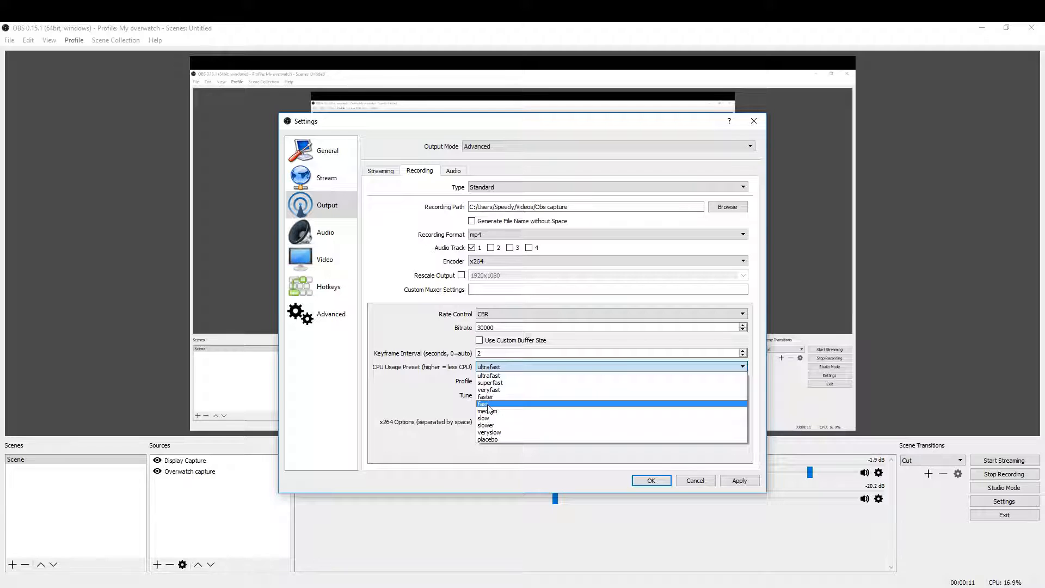
{"action": "left_click", "coordinate": [501, 376]}
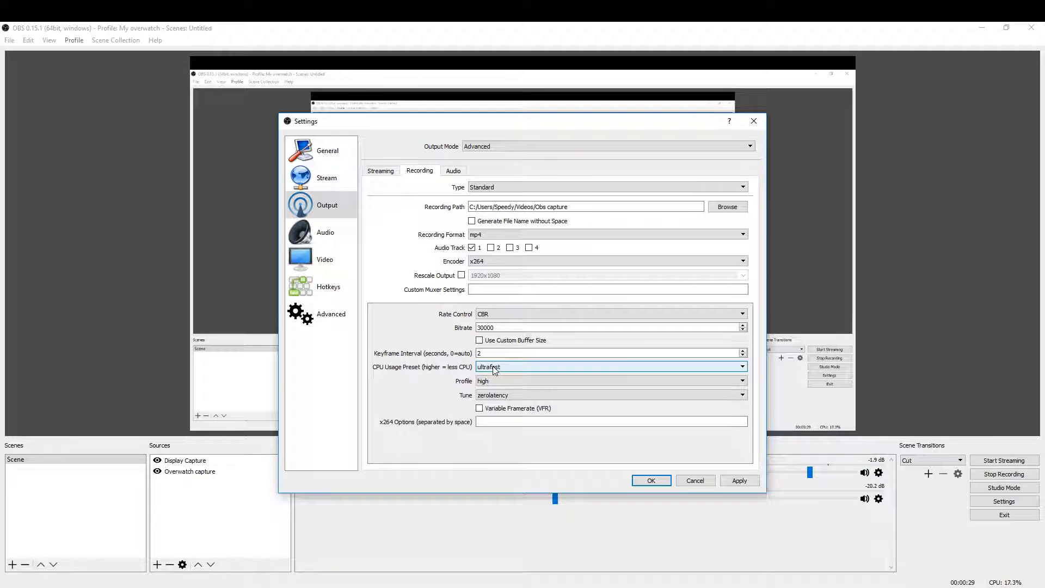
{"action": "left_click", "coordinate": [495, 368]}
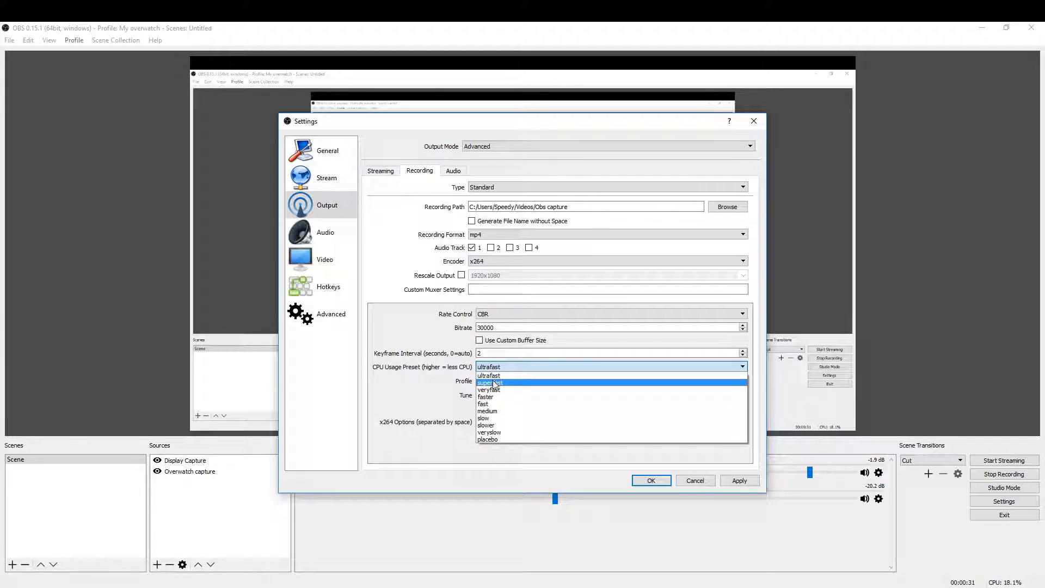
{"action": "left_click", "coordinate": [490, 376]}
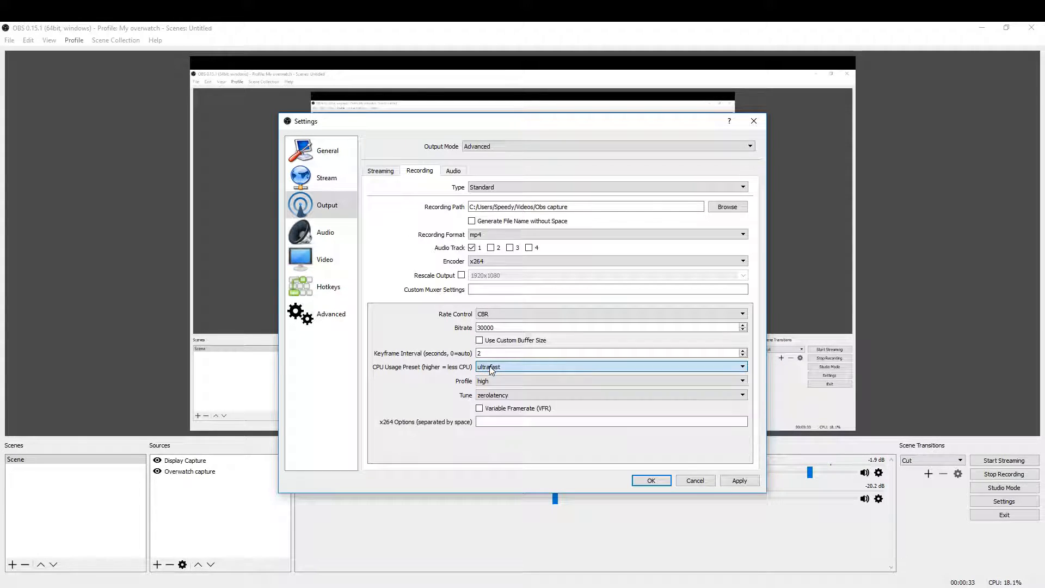
{"action": "left_click", "coordinate": [484, 382]}
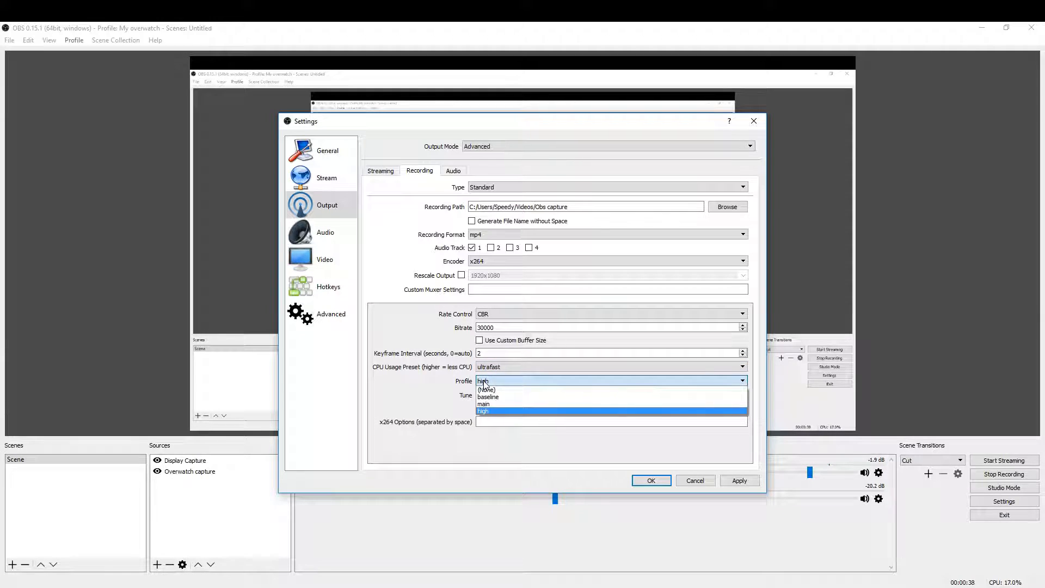
{"action": "left_click", "coordinate": [487, 412]}
Set the recording encoder's tune option to zerolatency.
{"action": "left_click", "coordinate": [533, 396]}
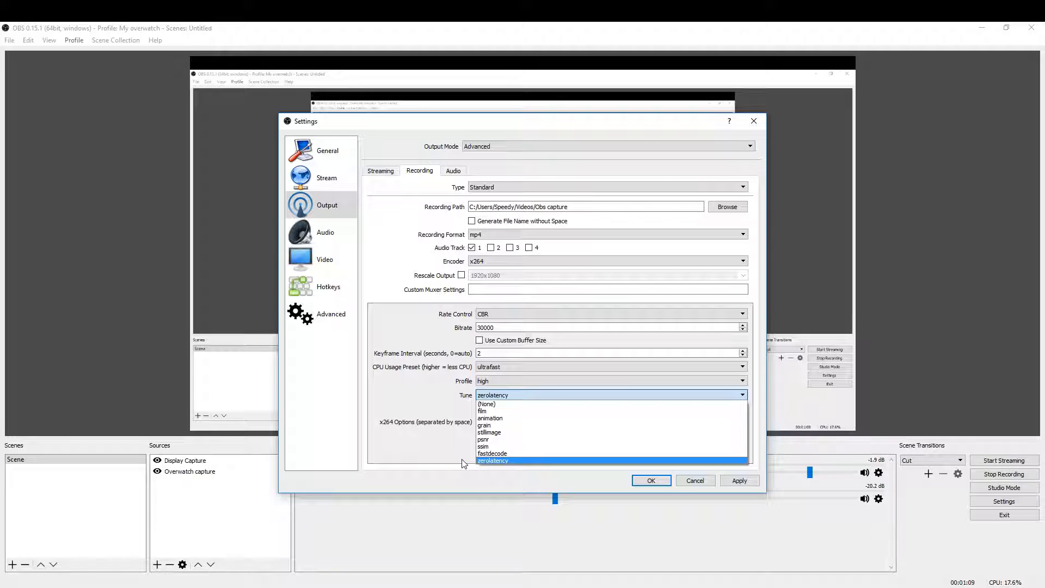
{"action": "left_click", "coordinate": [482, 461]}
{"action": "left_click", "coordinate": [490, 396]}
{"action": "left_click", "coordinate": [424, 360]}
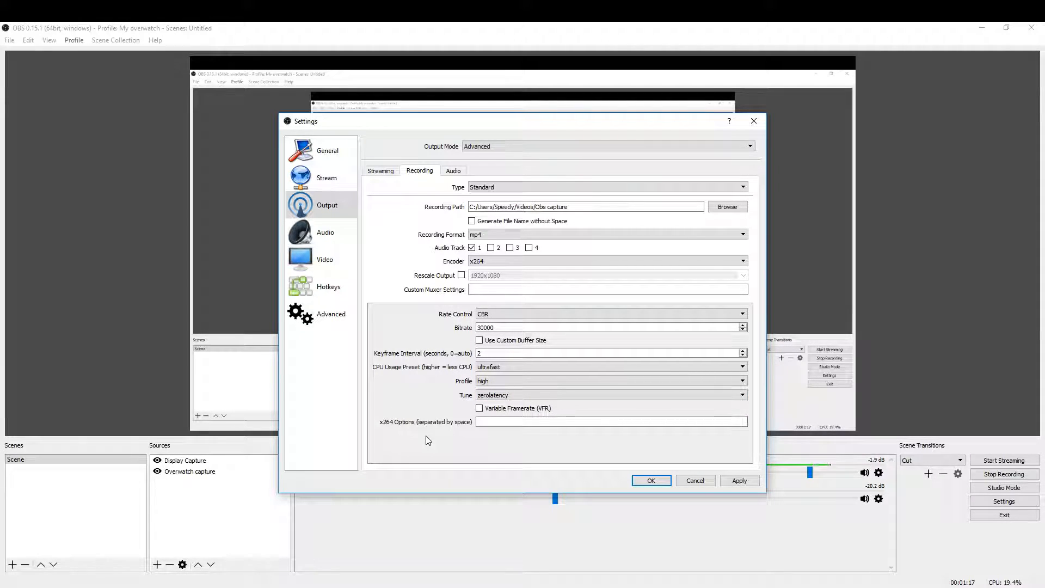
{"action": "left_click", "coordinate": [521, 421]}
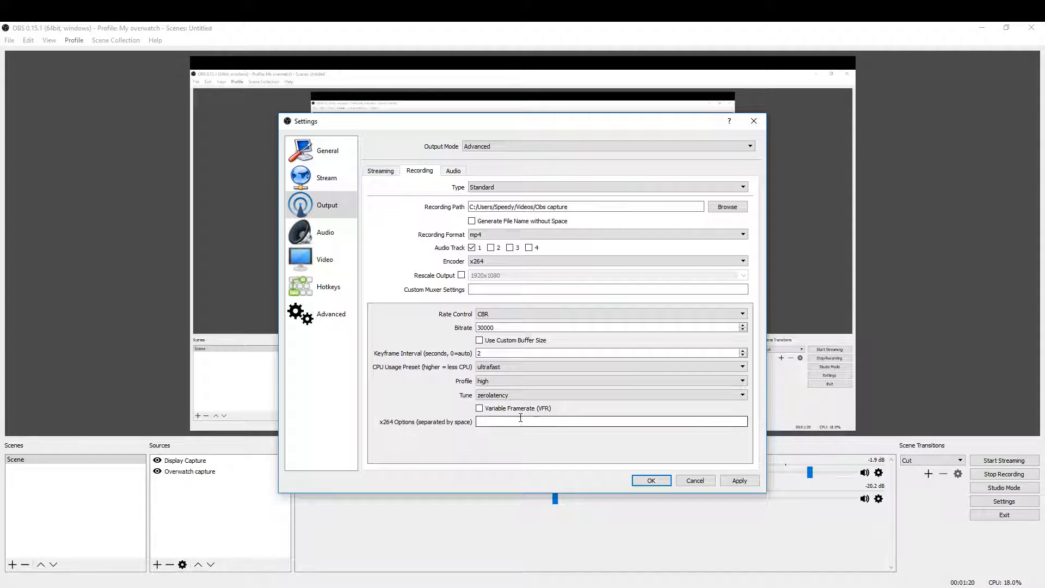
In the audio settings, set the sample rate to 48khz and the channels to Stereo.
{"action": "left_click", "coordinate": [341, 224]}
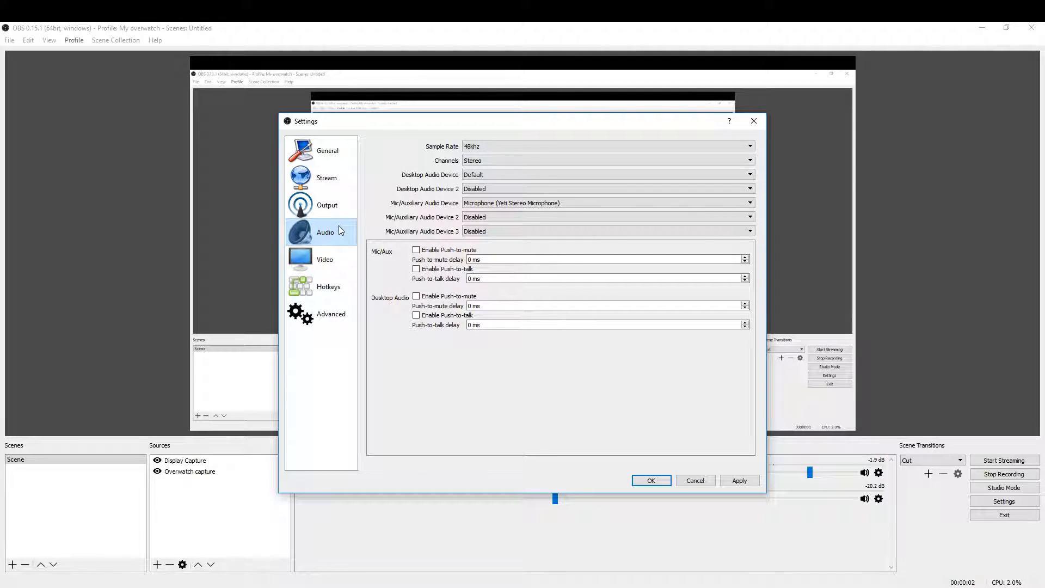
{"action": "left_click", "coordinate": [500, 146]}
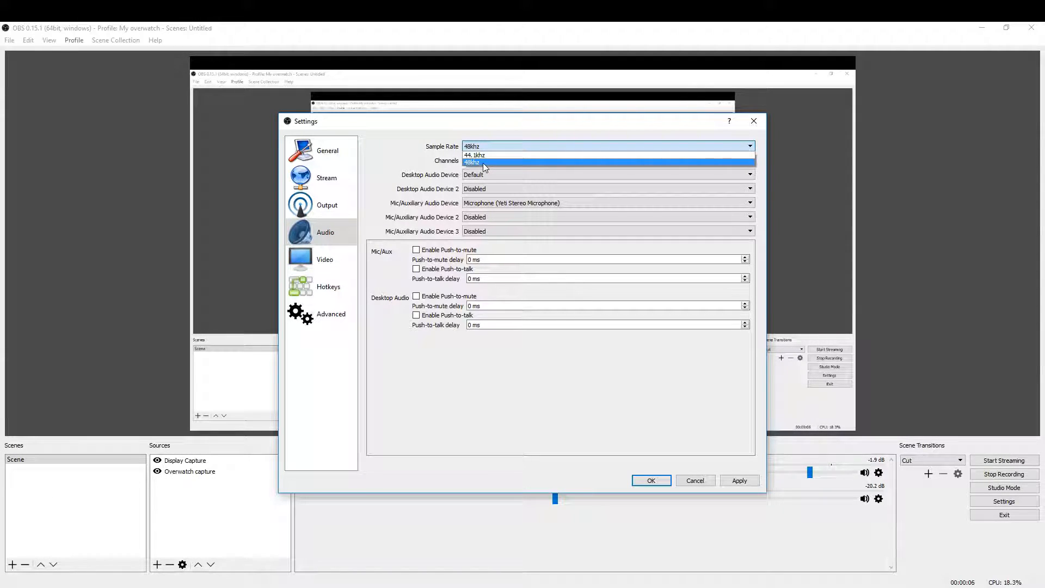
{"action": "left_click", "coordinate": [482, 162]}
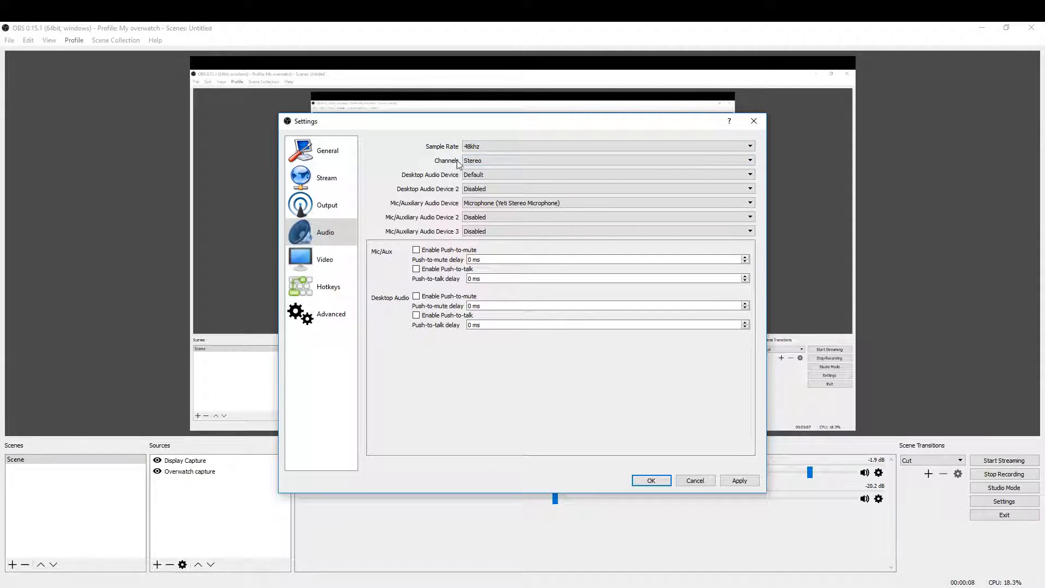
{"action": "left_click", "coordinate": [502, 162]}
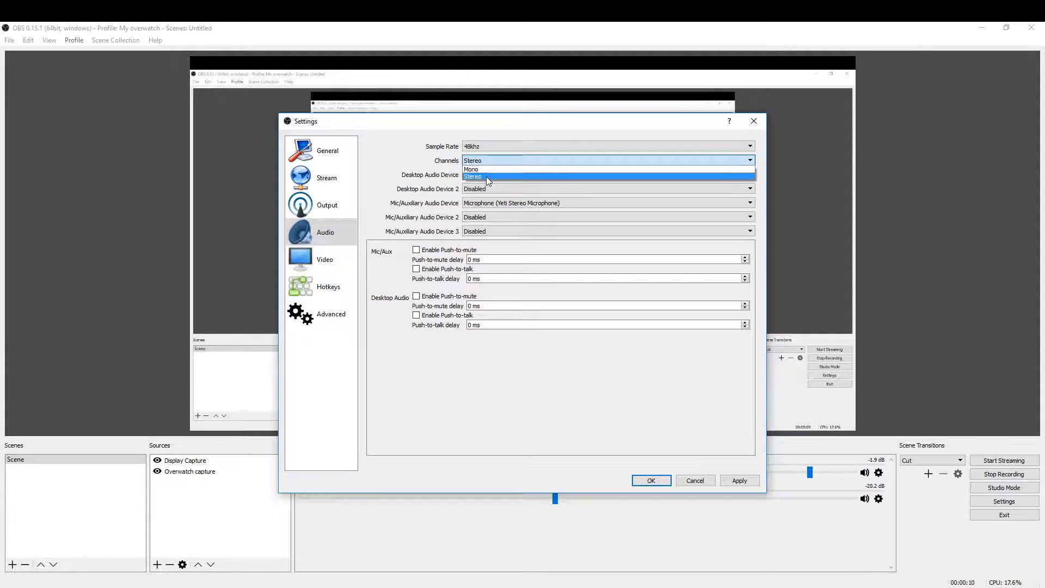
{"action": "left_click", "coordinate": [486, 177]}
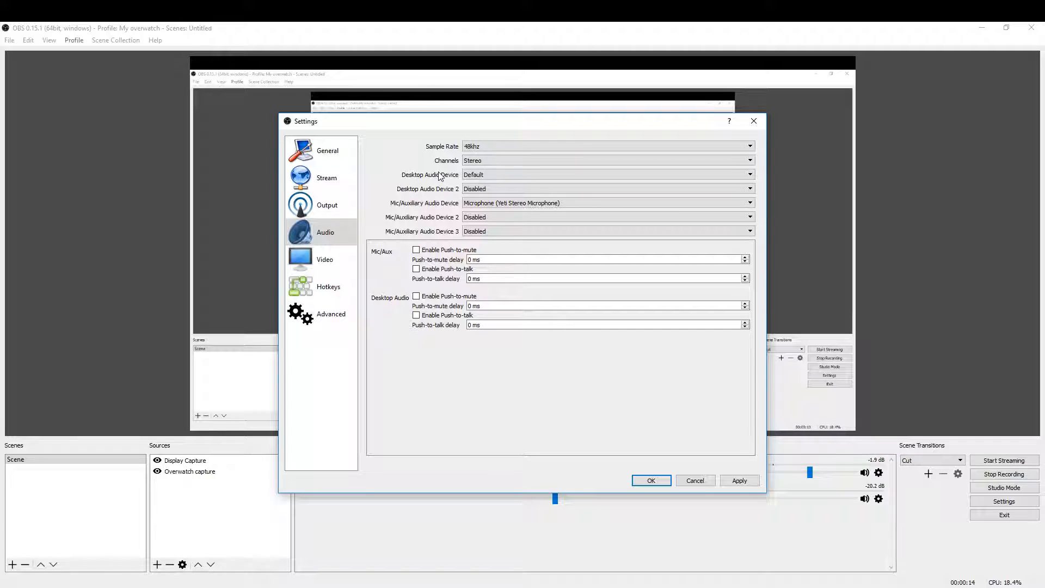
Keep the desktop audio device on Default and choose Microphone (Yeti Stereo Microphone) as the Mic/Auxiliary audio device.
{"action": "left_click", "coordinate": [471, 174]}
{"action": "left_click", "coordinate": [471, 176]}
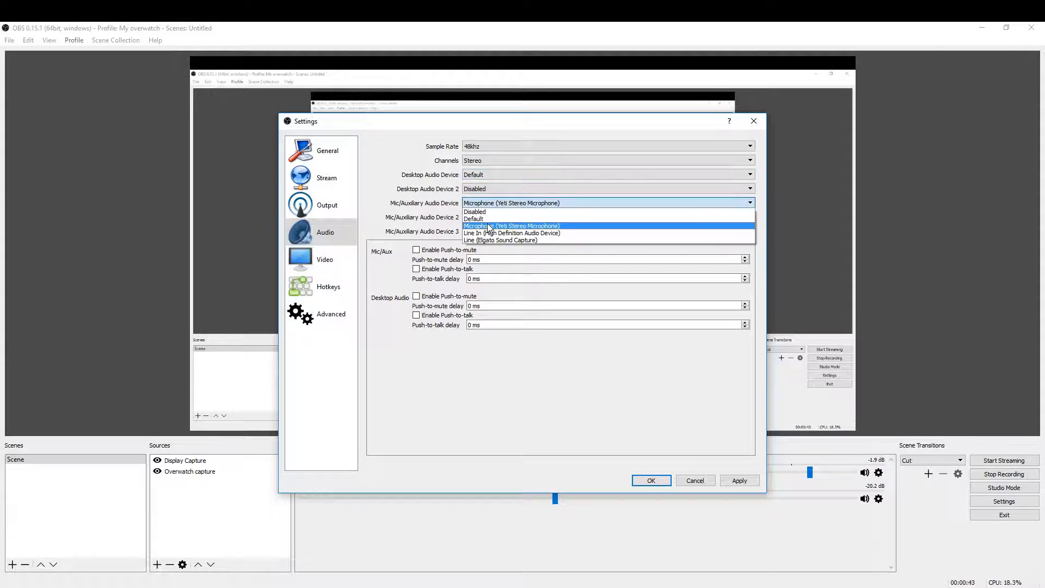
{"action": "left_click", "coordinate": [496, 204]}
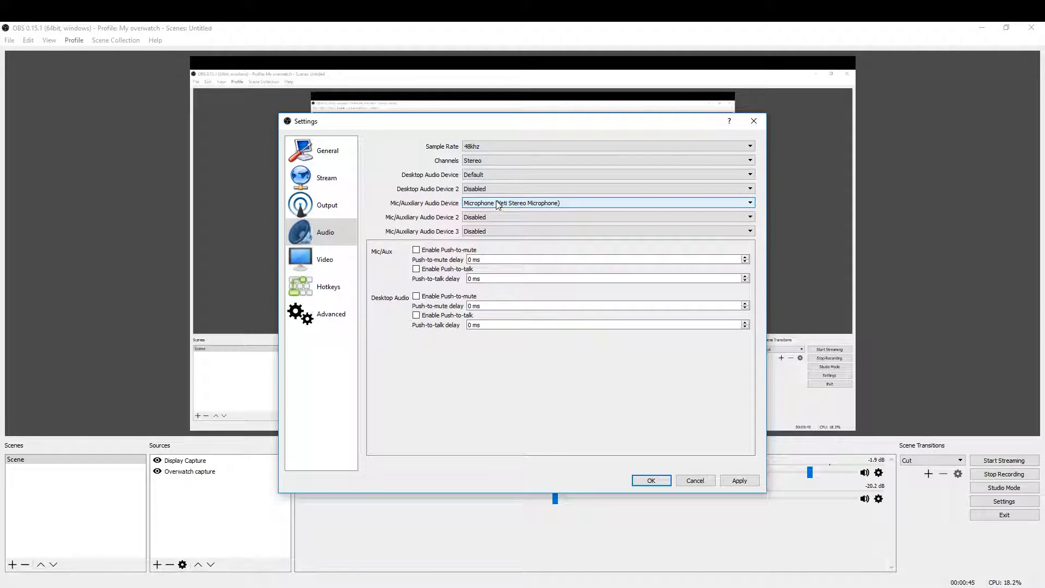
{"action": "left_click", "coordinate": [497, 205]}
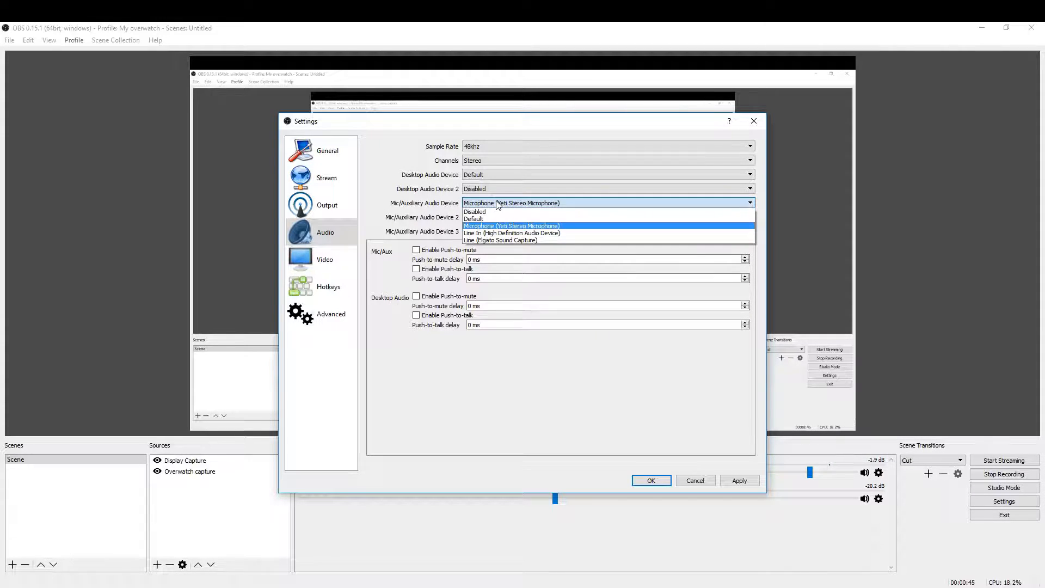
{"action": "left_click", "coordinate": [481, 226]}
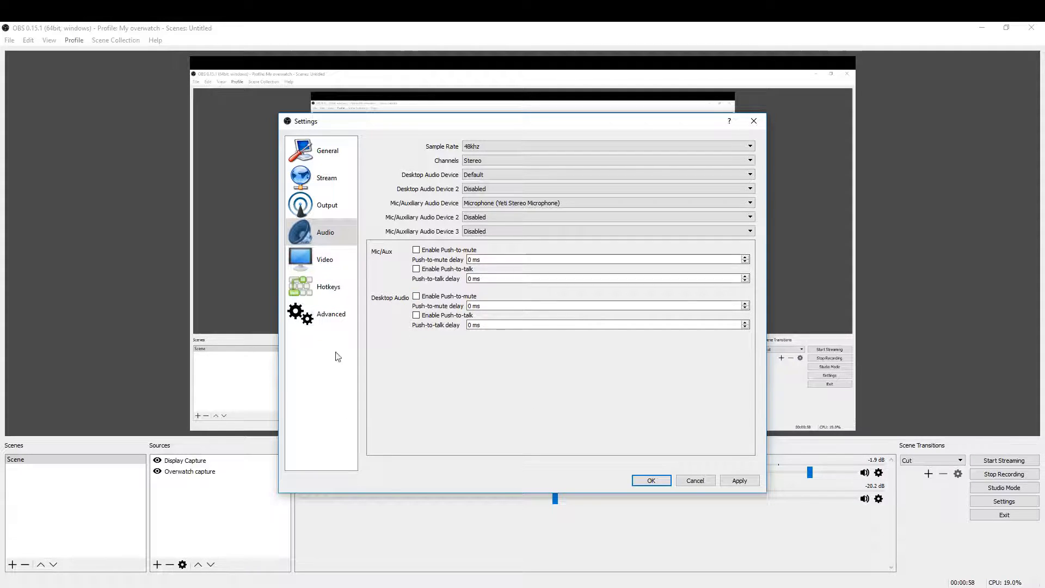
In the video settings, use 1920x1080 for the base and output resolutions with the Bicubic (Sharpened scaling, 16 samples) downscale filter.
{"action": "left_click", "coordinate": [327, 260]}
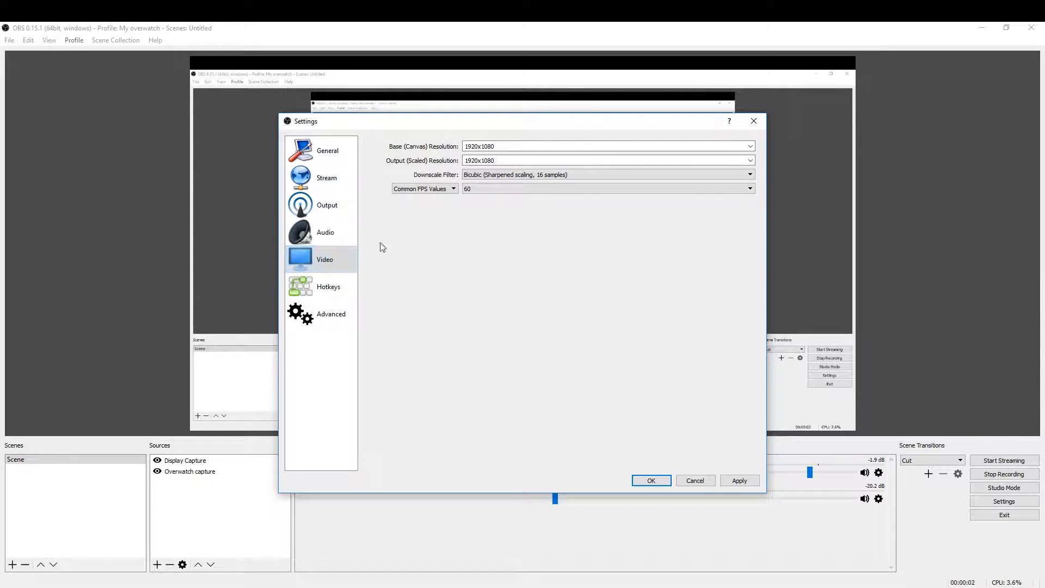
{"action": "left_click", "coordinate": [749, 147]}
{"action": "left_click", "coordinate": [748, 148]}
{"action": "left_click", "coordinate": [750, 160]}
{"action": "left_click", "coordinate": [664, 159]}
{"action": "left_click", "coordinate": [488, 175]}
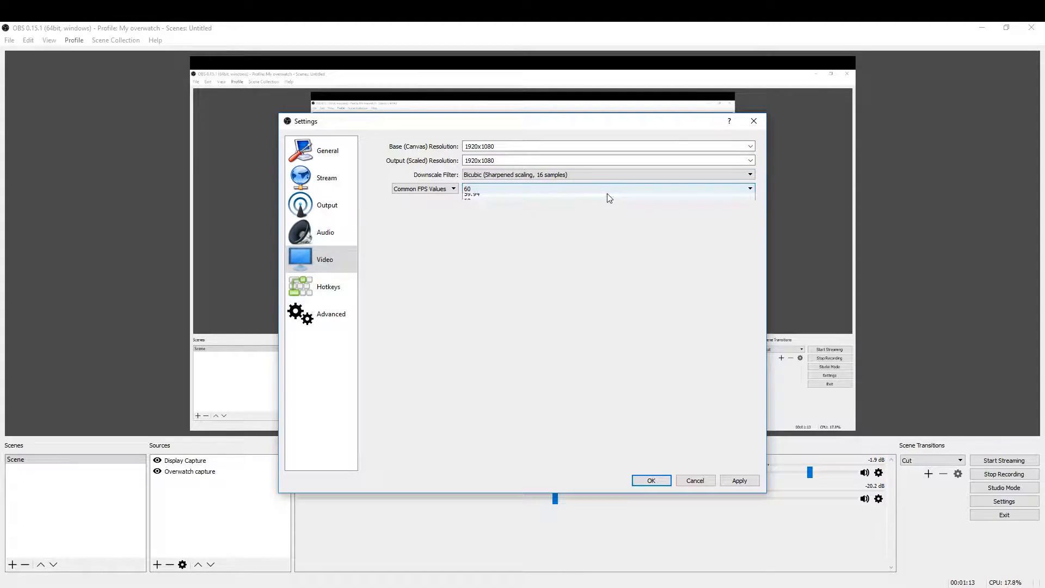
Set the video's common FPS value to 60.
{"action": "left_click", "coordinate": [606, 194]}
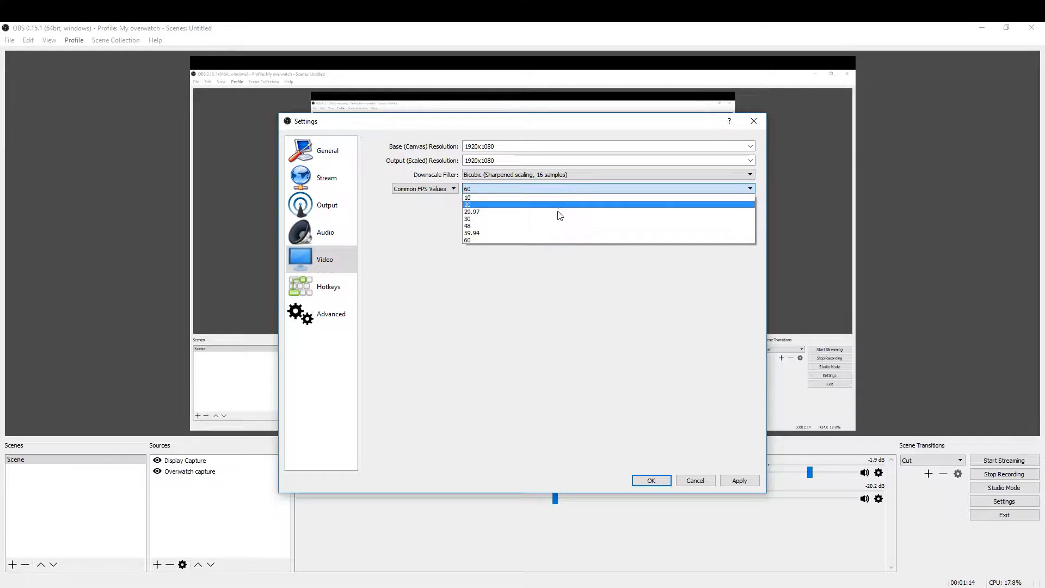
{"action": "left_click", "coordinate": [542, 240]}
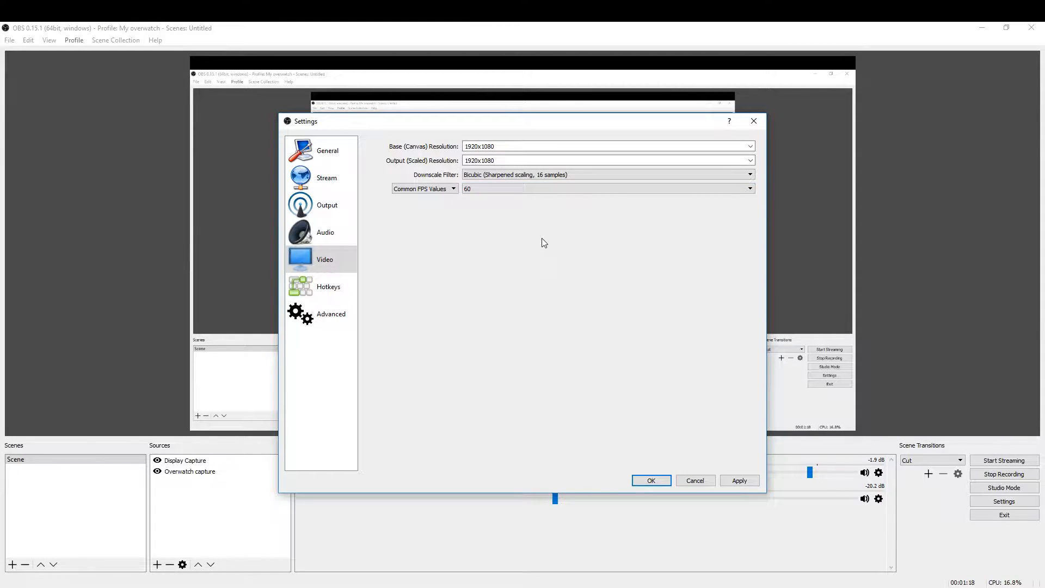
{"action": "left_click", "coordinate": [545, 191]}
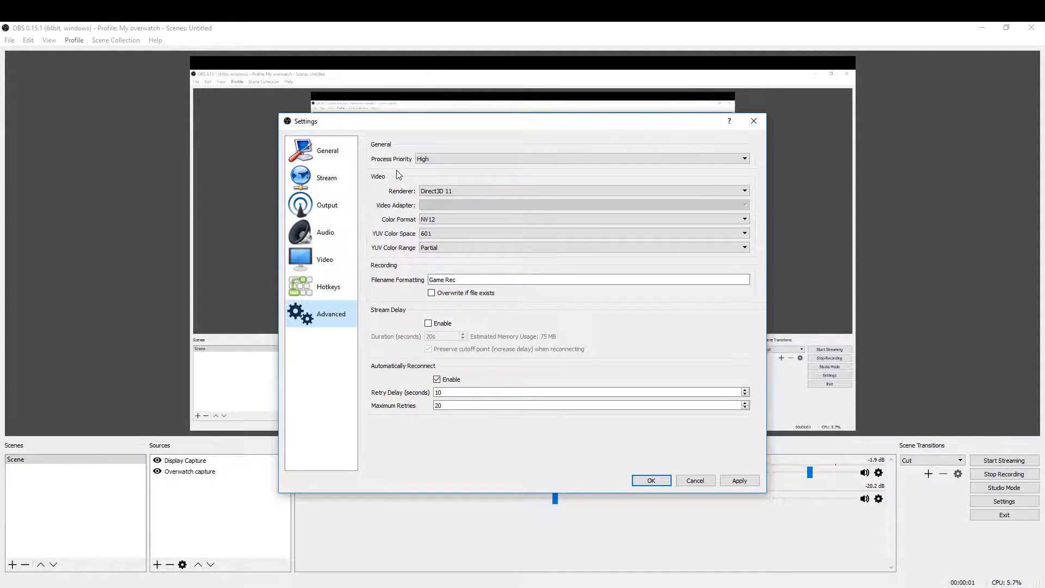
In the advanced settings, set the process priority to High and the renderer to Direct3D 11.
{"action": "left_click", "coordinate": [421, 158]}
{"action": "left_click", "coordinate": [425, 160]}
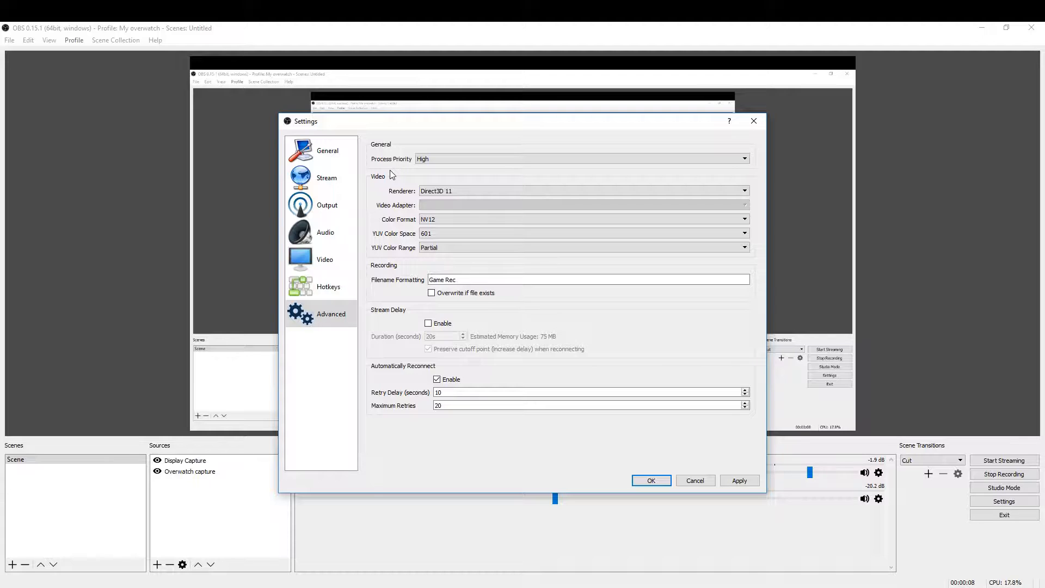
{"action": "left_click", "coordinate": [432, 158]}
{"action": "left_click", "coordinate": [444, 158]}
{"action": "left_click", "coordinate": [419, 159]}
{"action": "left_click", "coordinate": [397, 168]}
{"action": "left_click", "coordinate": [428, 191]}
{"action": "left_click", "coordinate": [428, 194]}
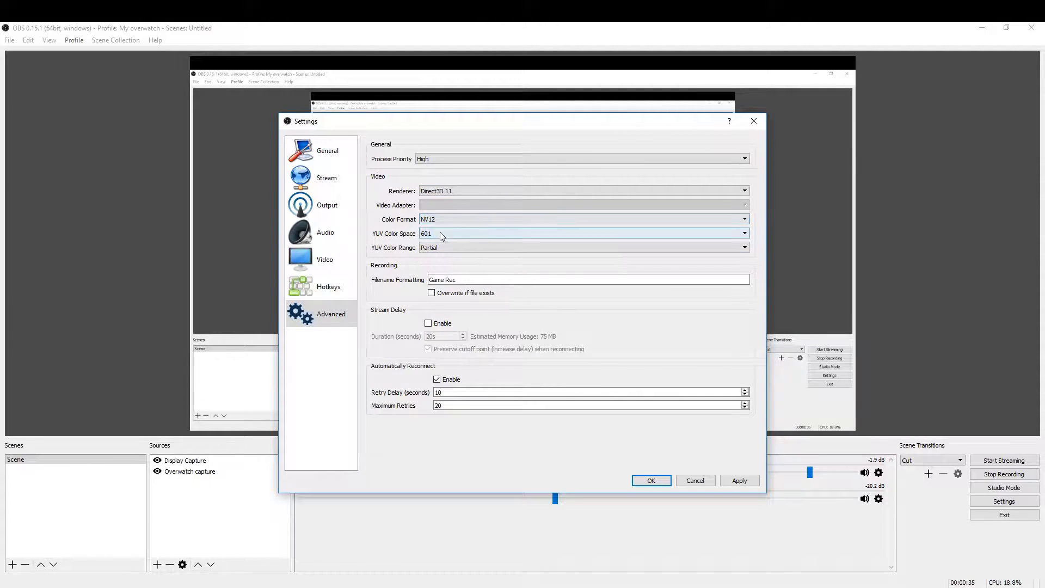
Examine the recording's filename formatting by selecting its text in the advanced settings.
{"action": "left_click_drag", "start_coordinate": [468, 279], "coordinate": [397, 287]}
{"action": "left_click", "coordinate": [479, 279]}
{"action": "left_click", "coordinate": [472, 275]}
{"action": "left_click_drag", "start_coordinate": [467, 278], "coordinate": [430, 279]}
{"action": "left_click", "coordinate": [492, 277]}
{"action": "left_click_drag", "start_coordinate": [493, 282], "coordinate": [430, 279]}
{"action": "left_click", "coordinate": [472, 281]}
{"action": "mouse_move", "coordinate": [472, 281]}
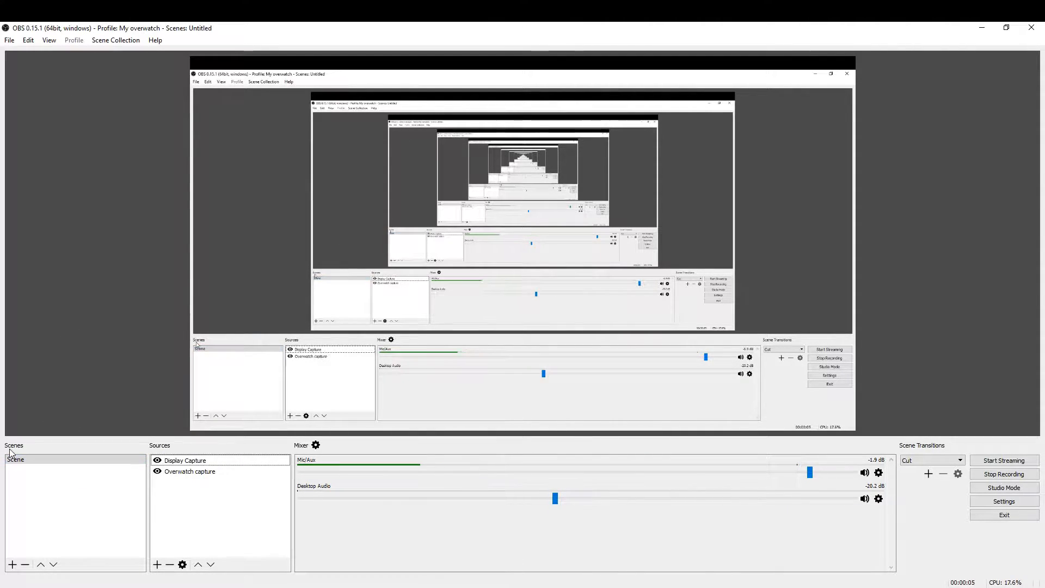
Add a new Game Capture source named "test Overwatch" to the scene.
{"action": "left_click", "coordinate": [179, 462]}
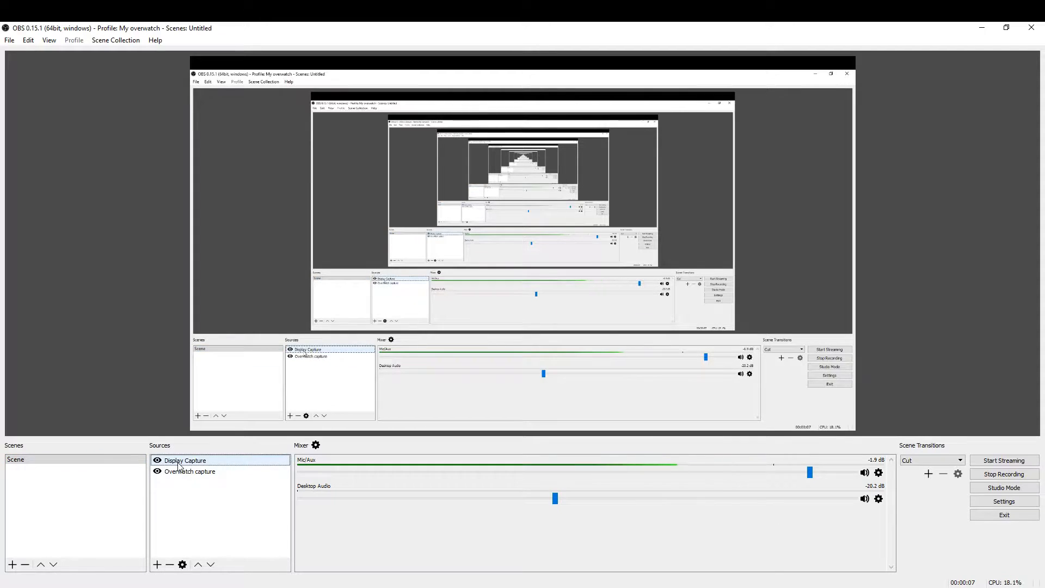
{"action": "left_click", "coordinate": [33, 460]}
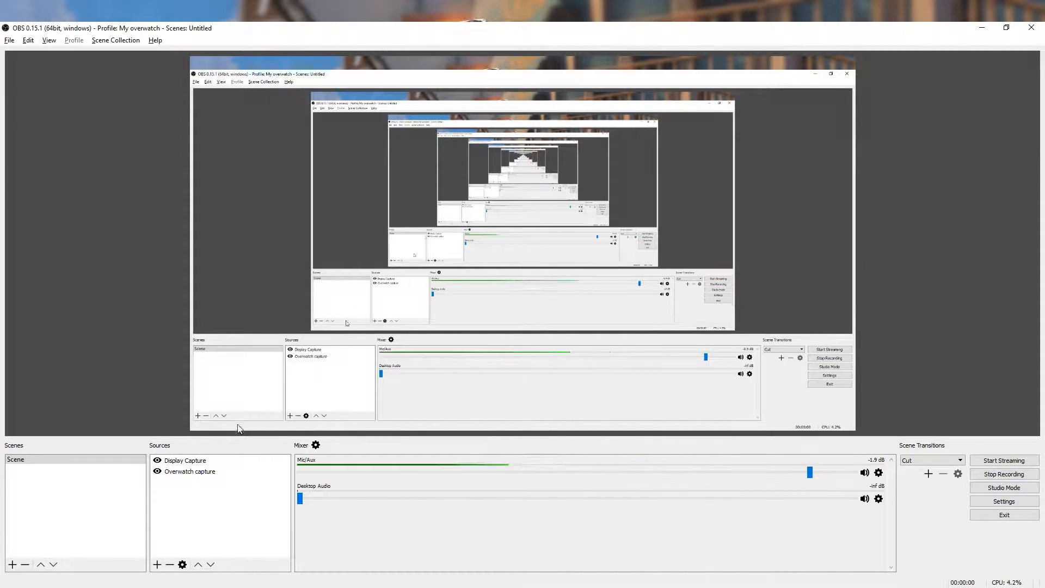
{"action": "right_click", "coordinate": [201, 493]}
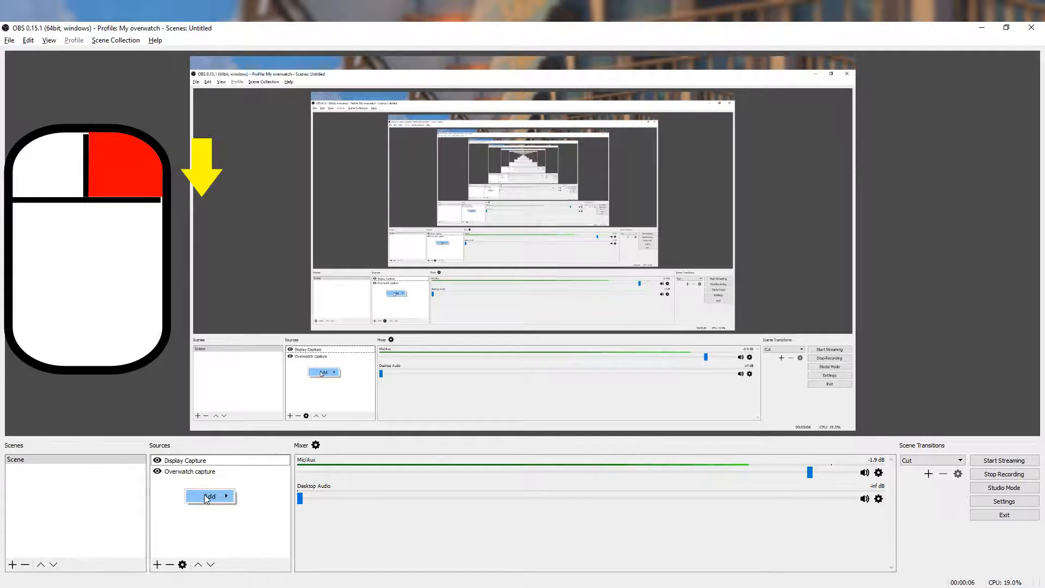
{"action": "mouse_move", "coordinate": [207, 499]}
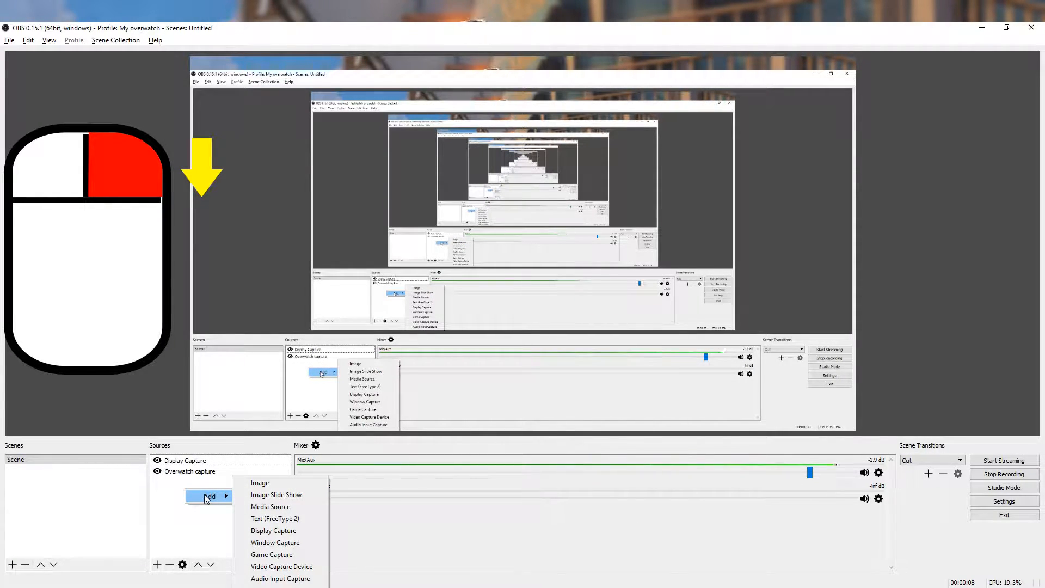
{"action": "left_click", "coordinate": [268, 556]}
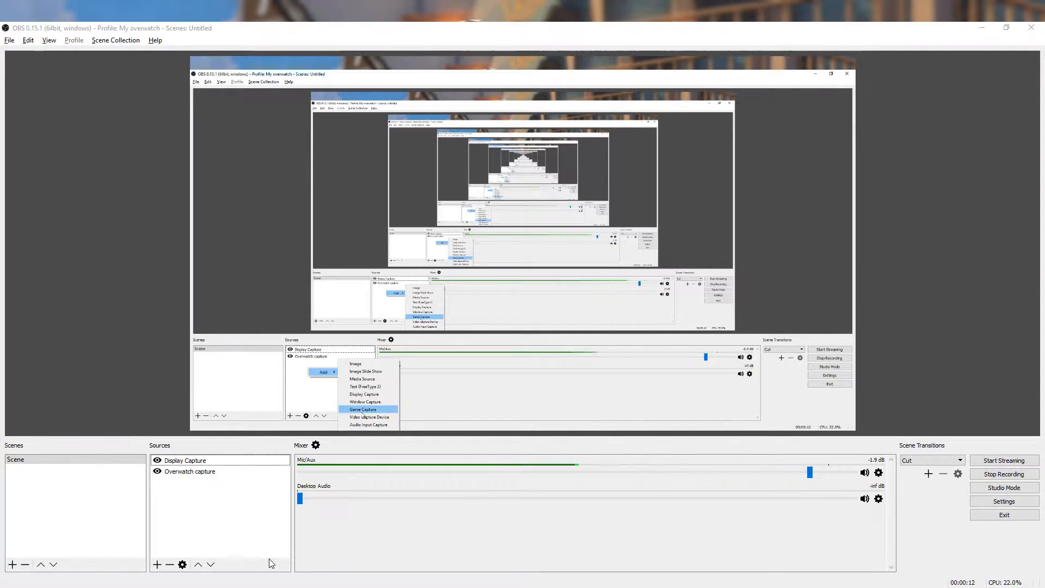
{"action": "key", "text": "BackSpace"}
{"action": "type", "text": "test O"}
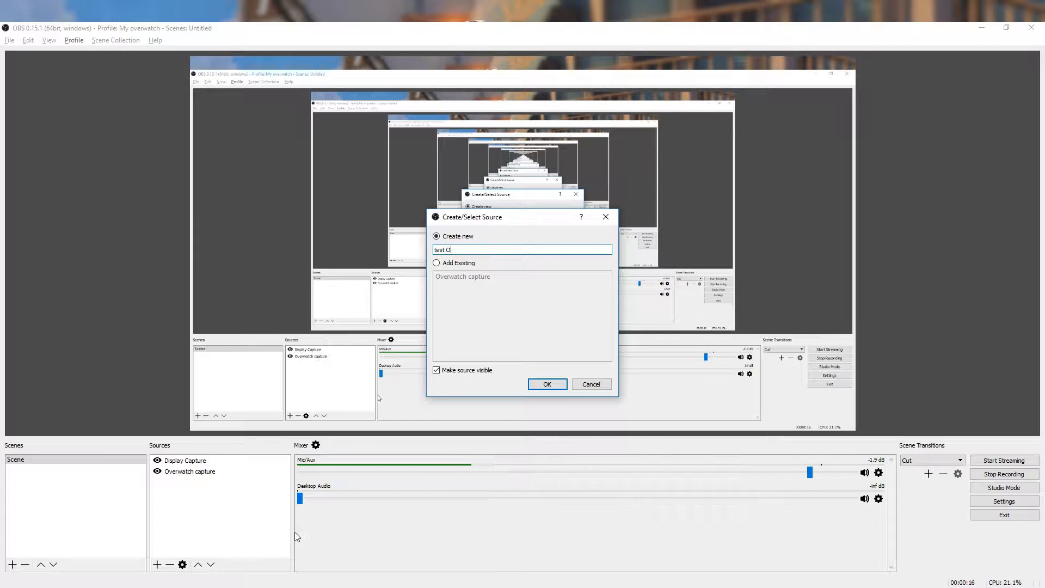
{"action": "type", "text": "verwatch"}
{"action": "left_click", "coordinate": [536, 382]}
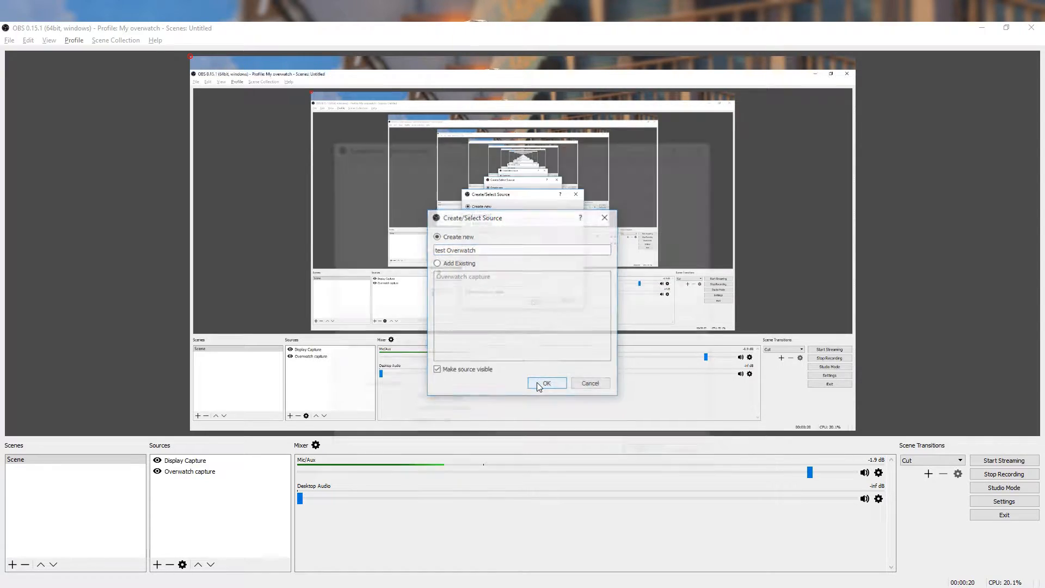
Turn off capturing any fullscreen application for the test Overwatch source and set its window to [Overwatch.exe]: Overwatch.
{"action": "left_click", "coordinate": [404, 321]}
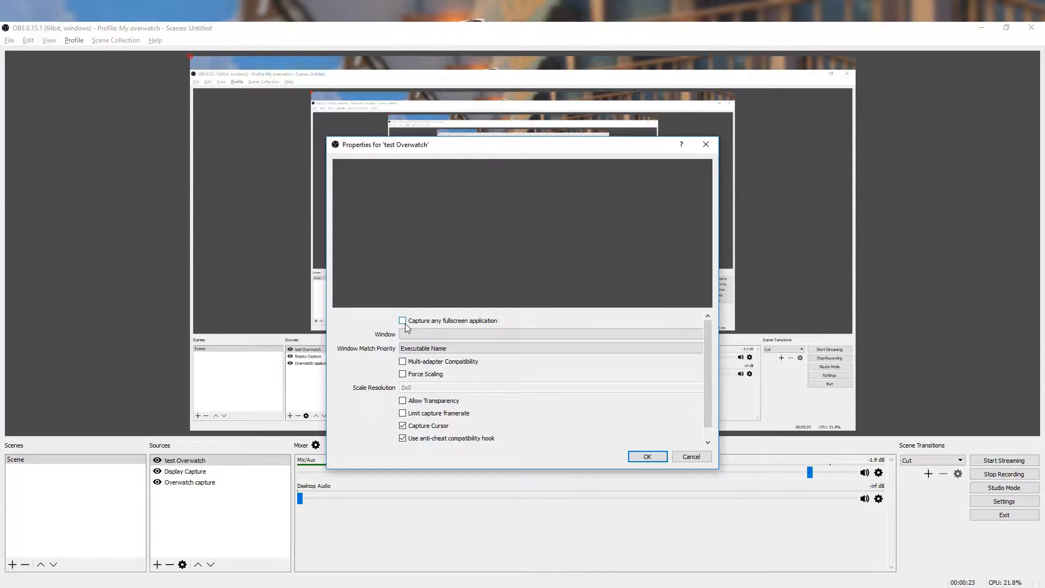
{"action": "left_click", "coordinate": [405, 333]}
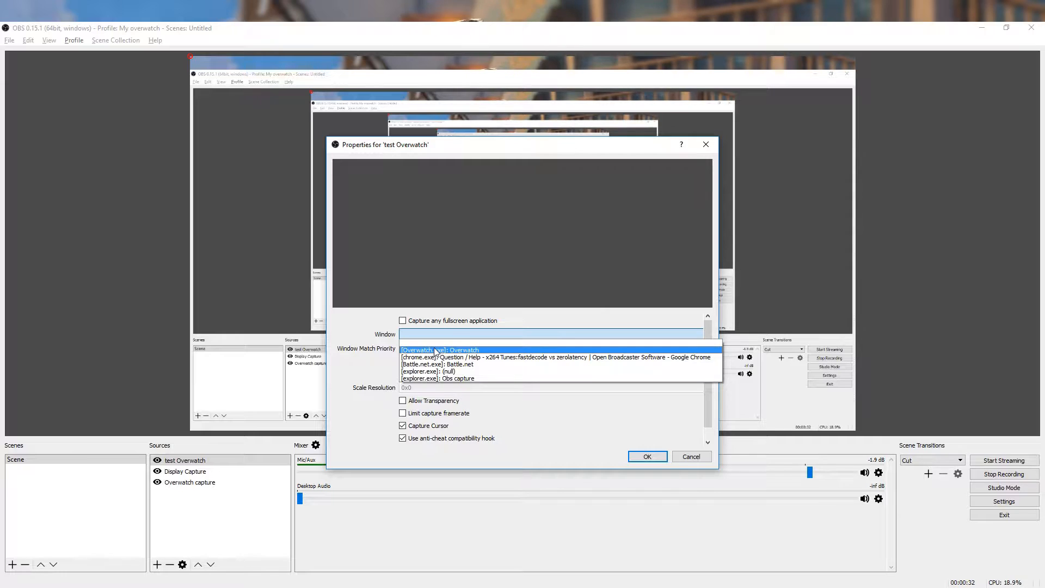
{"action": "left_click", "coordinate": [436, 351]}
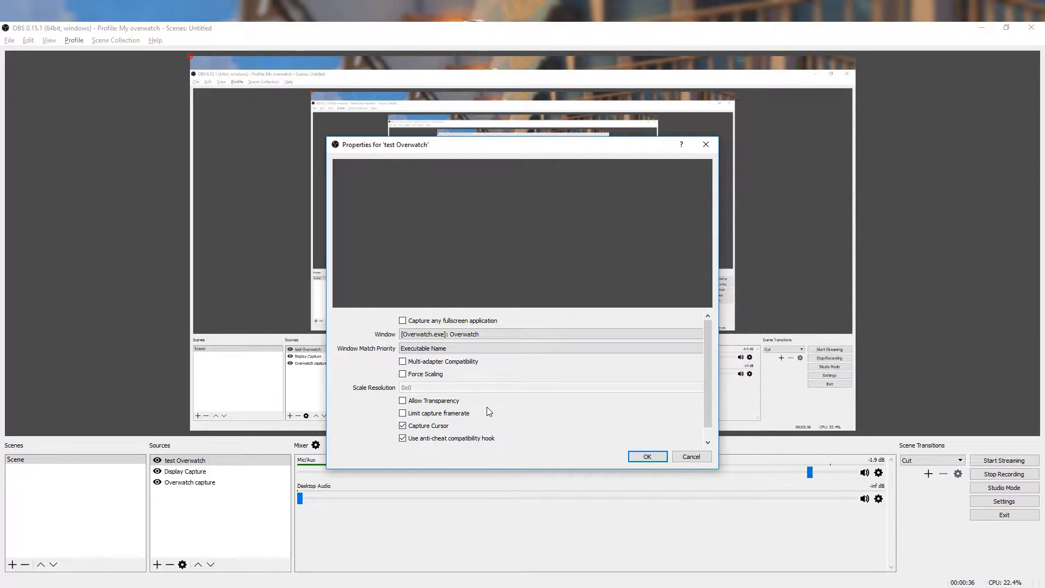
{"action": "left_click", "coordinate": [647, 456]}
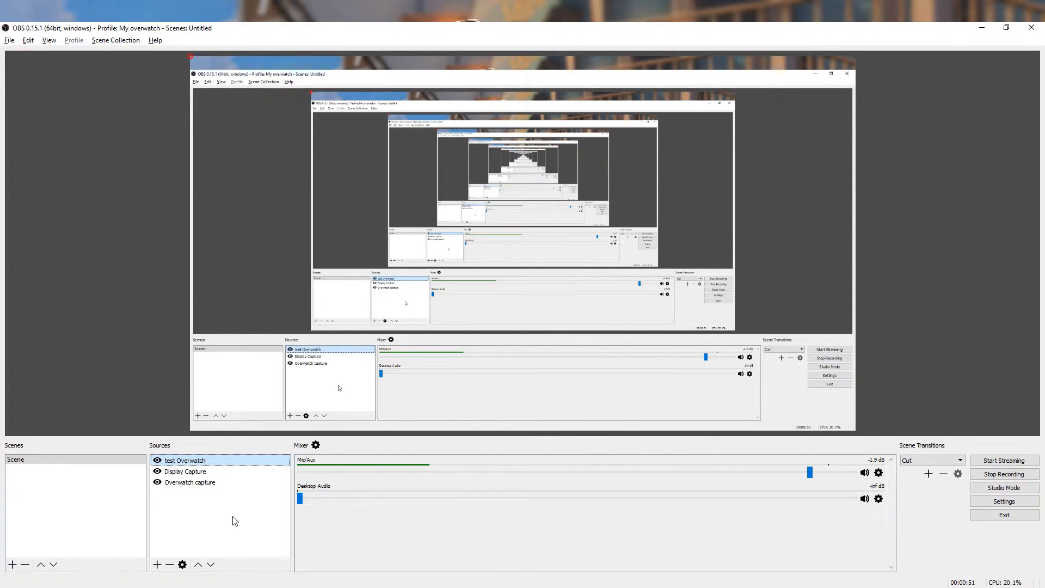
Add another Display Capture source under its default name, leaving its display properties as they are.
{"action": "right_click", "coordinate": [228, 518]}
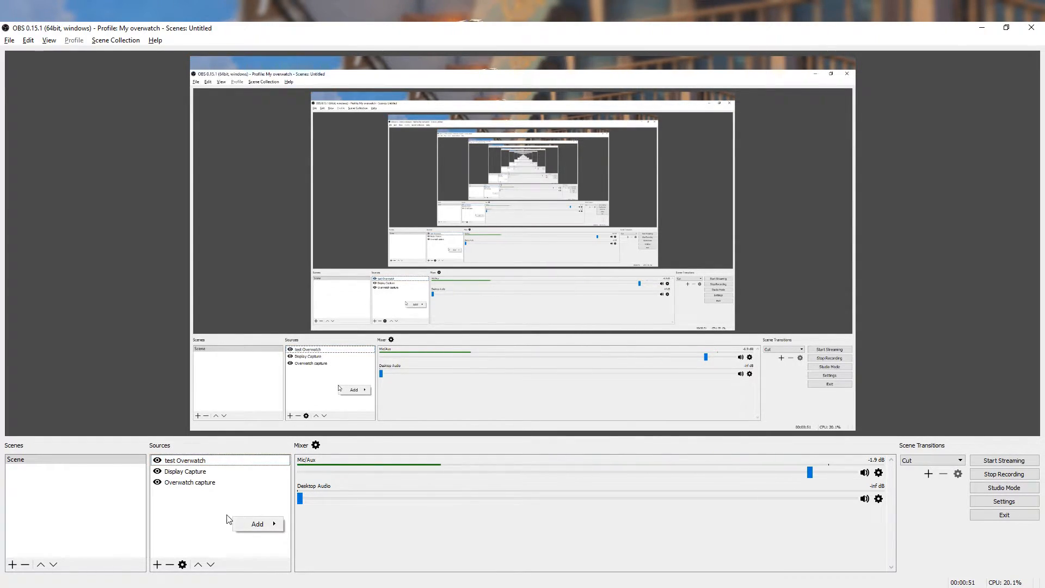
{"action": "left_click", "coordinate": [211, 516]}
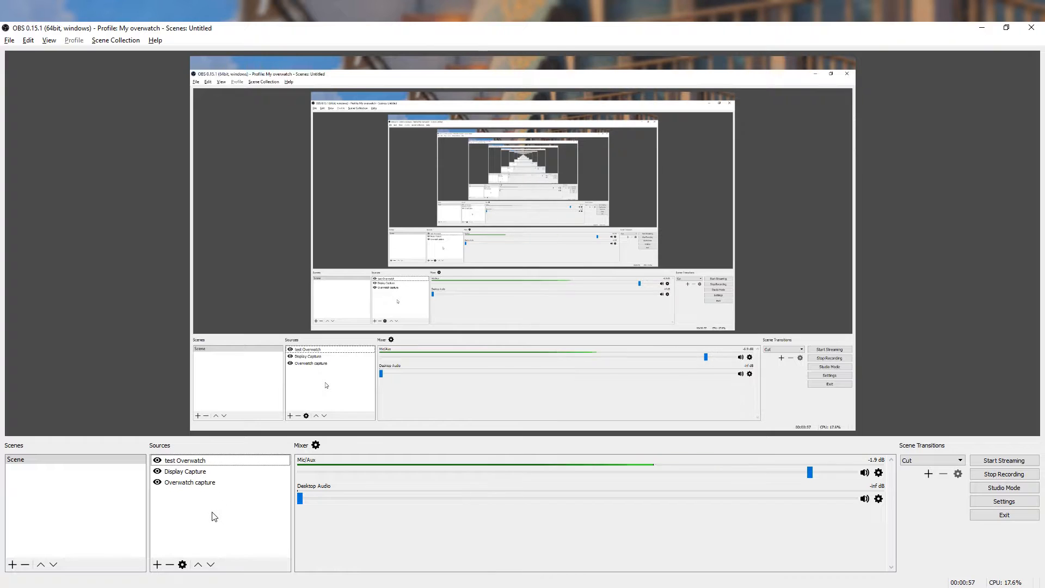
{"action": "right_click", "coordinate": [218, 509]}
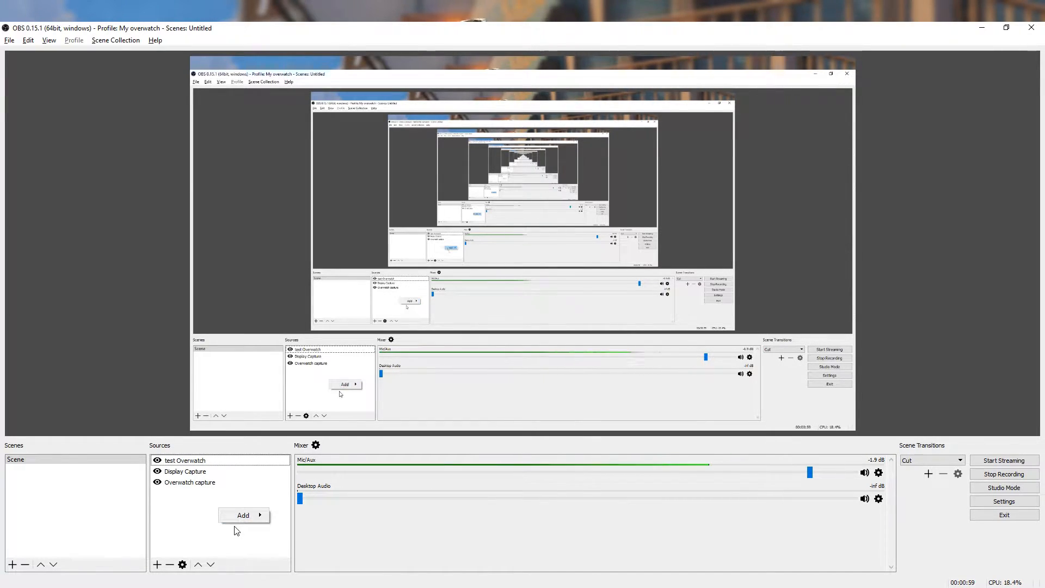
{"action": "mouse_move", "coordinate": [240, 519]}
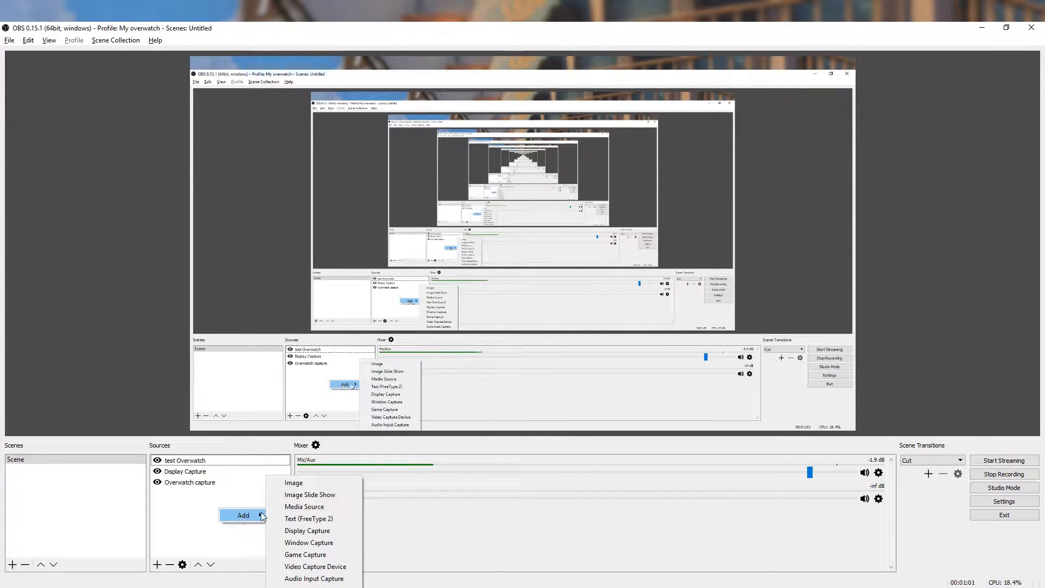
{"action": "left_click", "coordinate": [320, 533]}
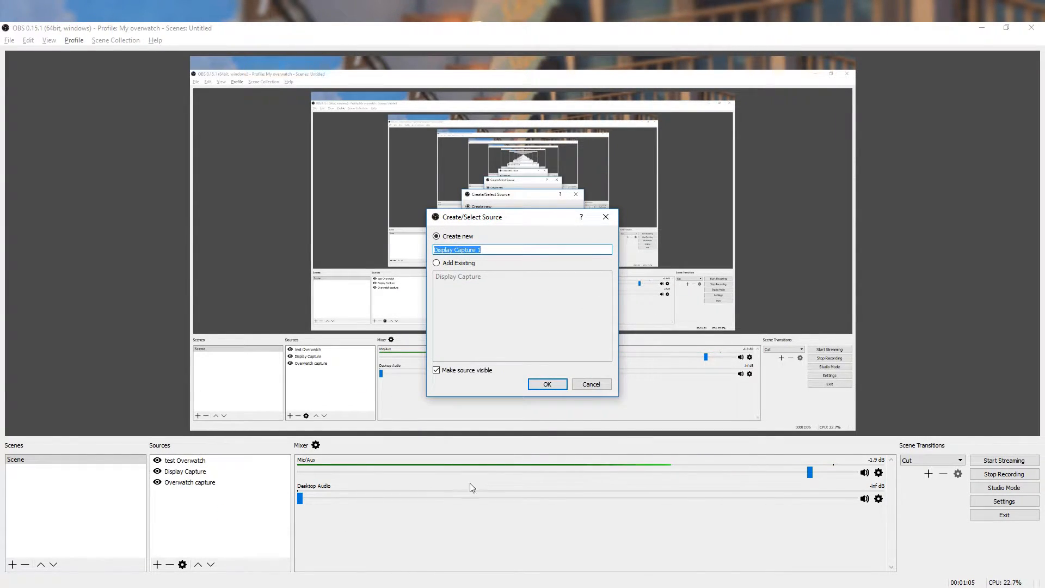
{"action": "left_click", "coordinate": [547, 383]}
{"action": "left_click", "coordinate": [522, 375]}
{"action": "left_click", "coordinate": [523, 385]}
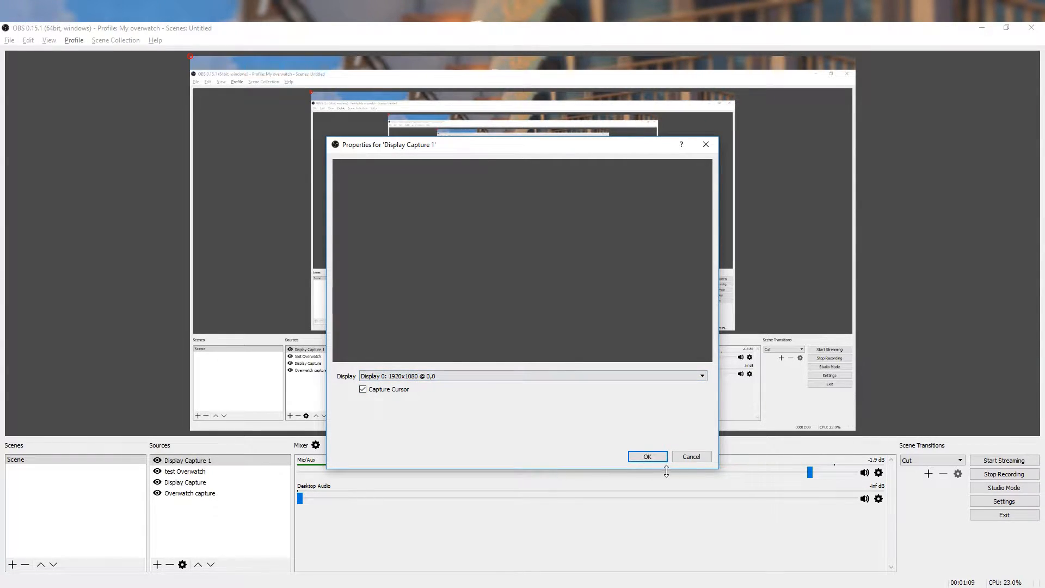
{"action": "left_click", "coordinate": [690, 456]}
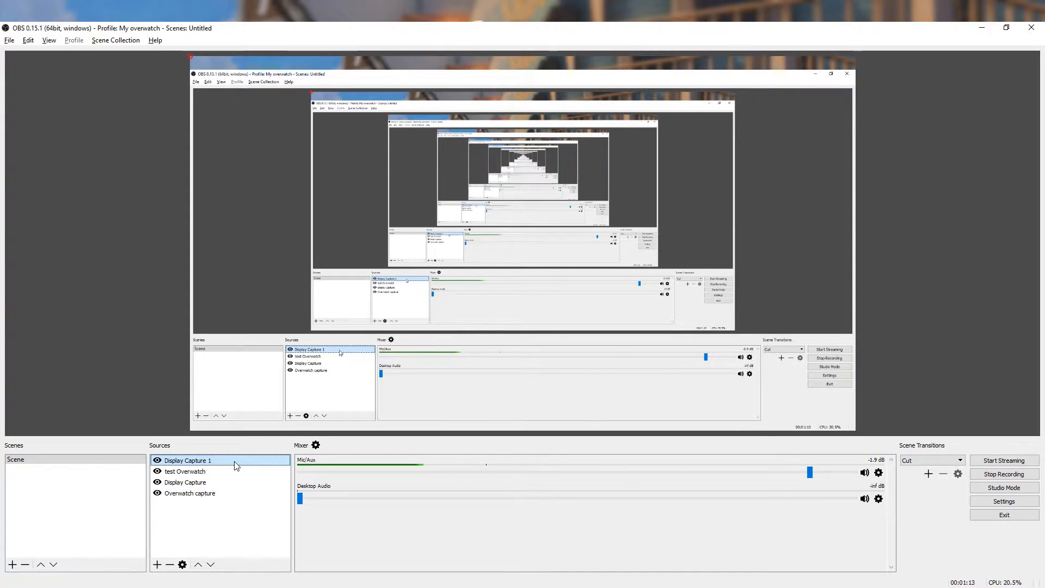
Remove the Display Capture 1 source from the scene and clear the source selection.
{"action": "key", "text": "Delete"}
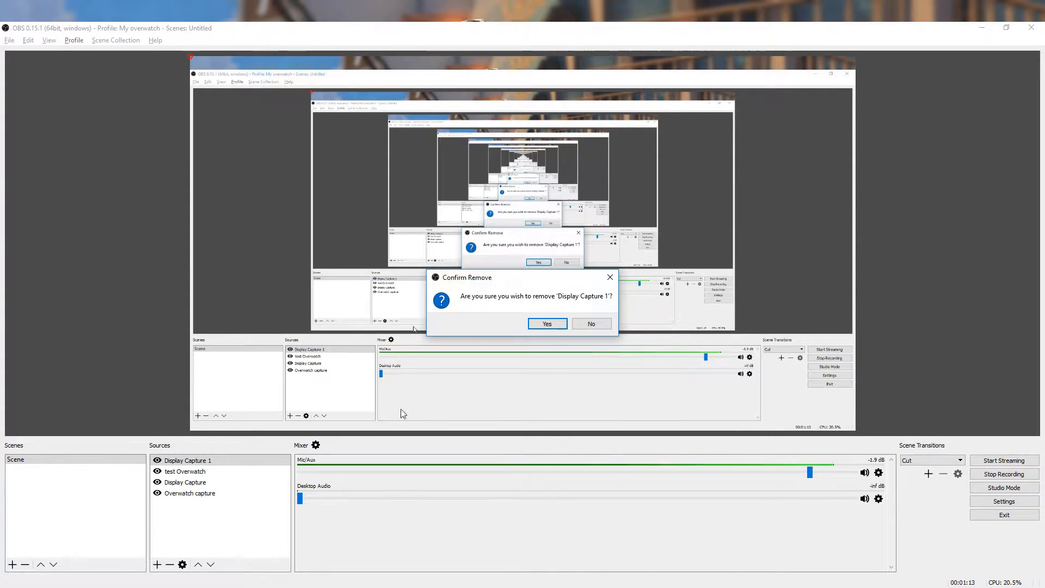
{"action": "left_click", "coordinate": [540, 323]}
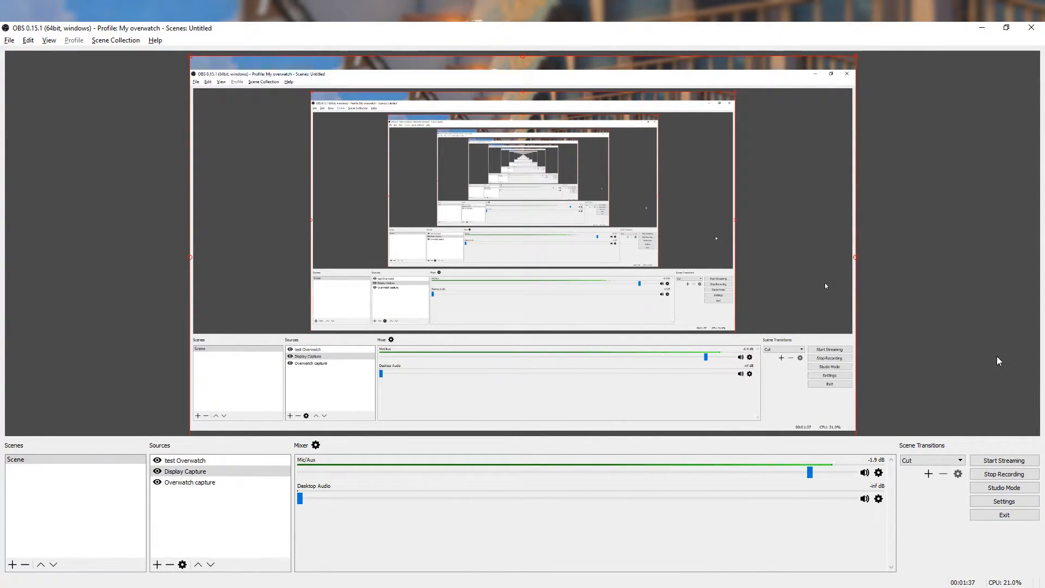
{"action": "left_click", "coordinate": [997, 358]}
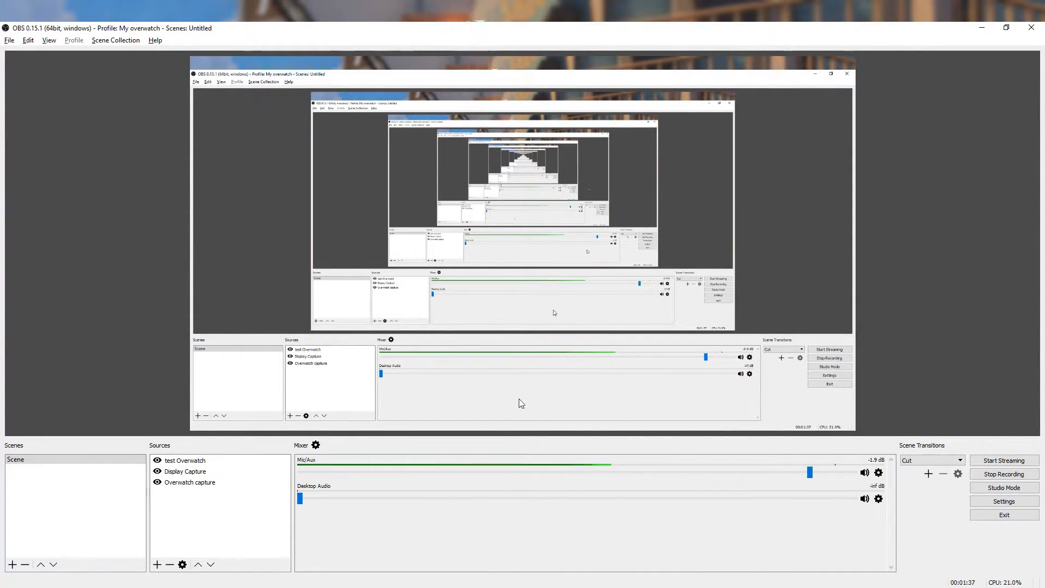
{"action": "right_click", "coordinate": [227, 532]}
{"action": "mouse_move", "coordinate": [252, 539]}
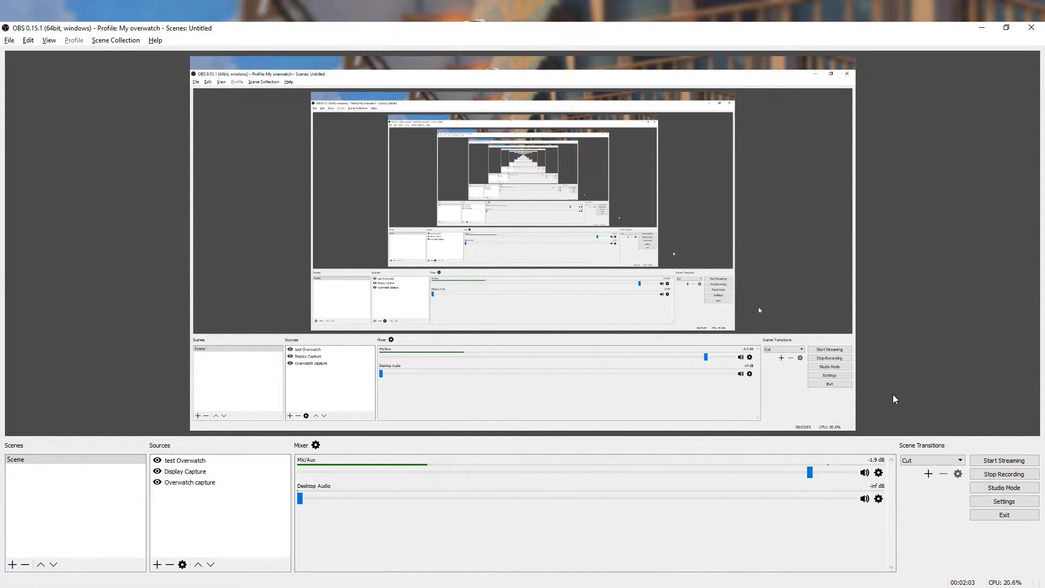
{"action": "left_click", "coordinate": [435, 587]}
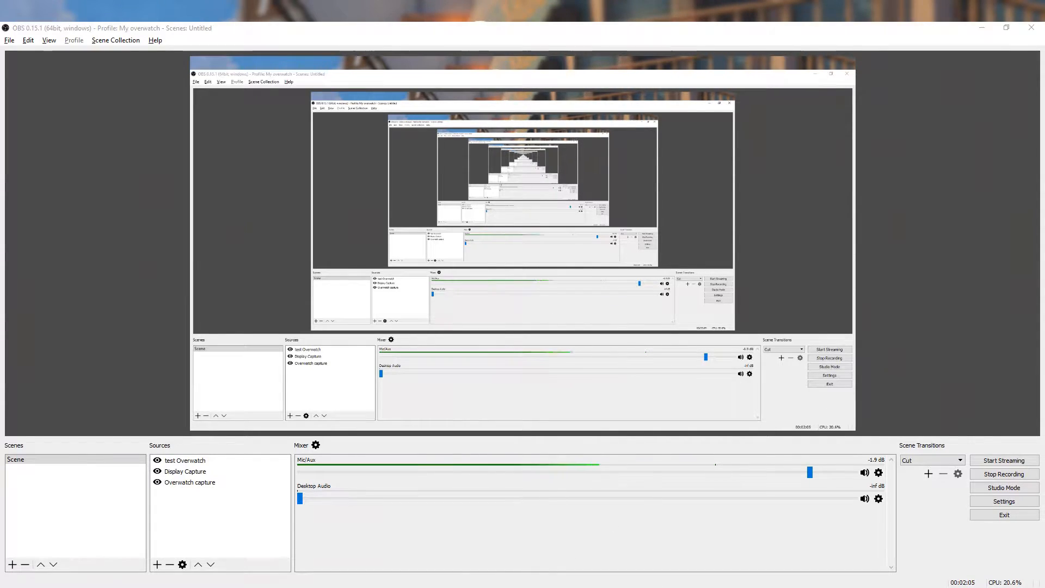
Switch to Task Manager with its detailed process list and move its window to the far side of the preview.
{"action": "key", "text": "alt+Tab"}
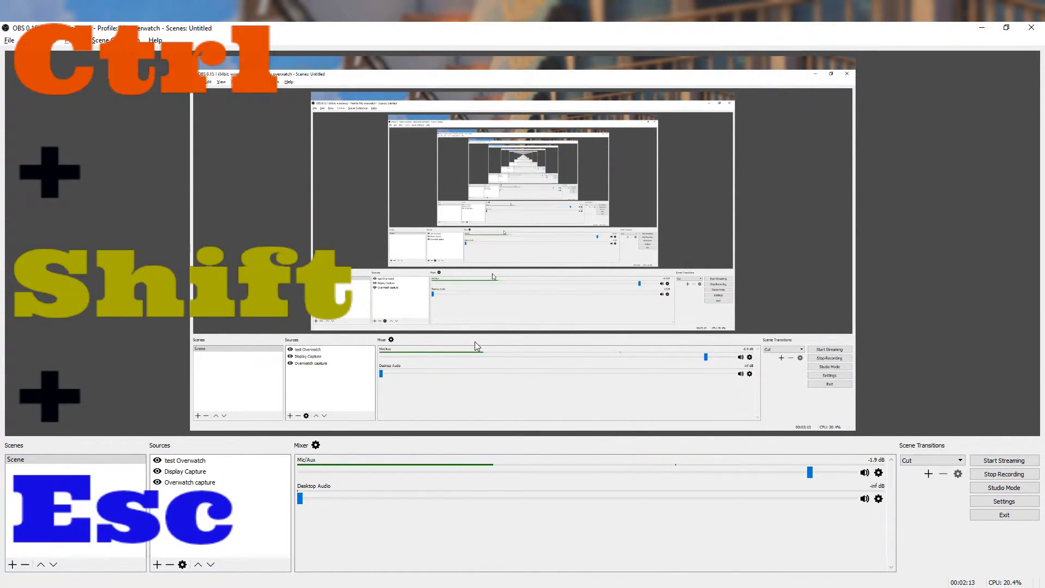
{"action": "key", "text": "ctrl+shift+Escape"}
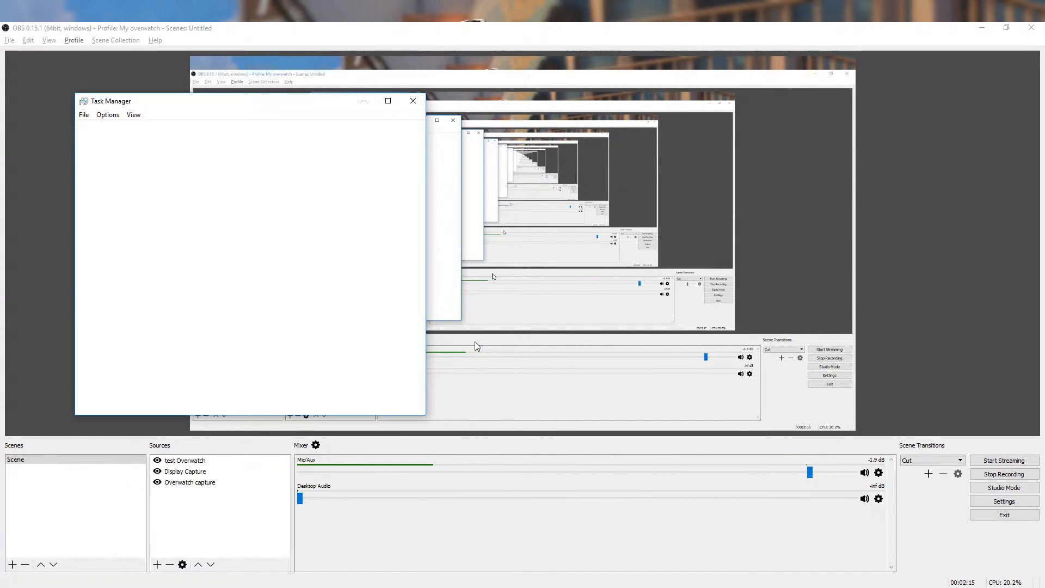
{"action": "left_click", "coordinate": [258, 128]}
{"action": "left_click_drag", "start_coordinate": [266, 105], "coordinate": [864, 80]}
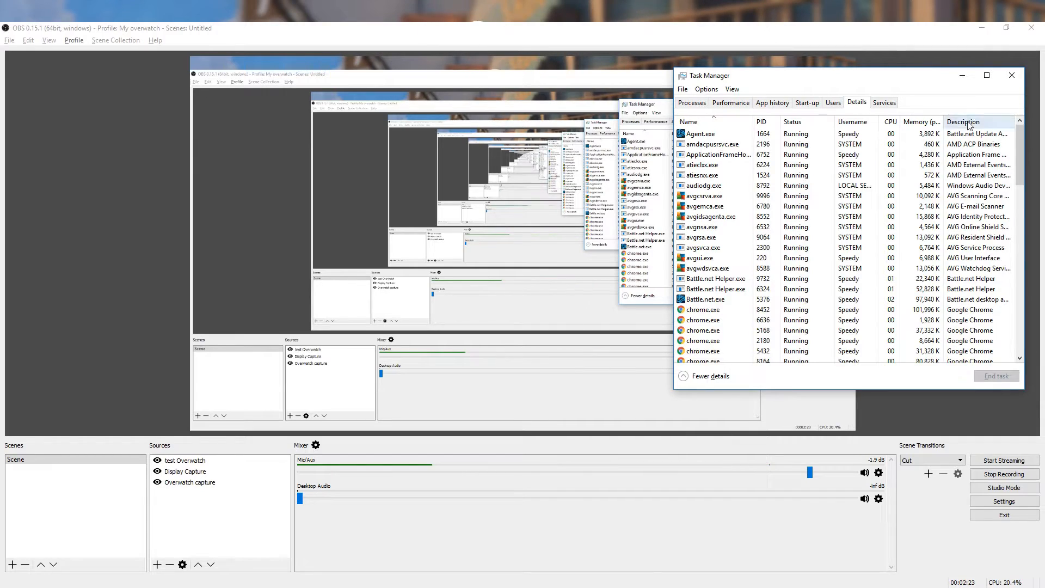
Find the obs64.exe process in the detailed list and check its priority setting.
{"action": "scroll", "coordinate": [915, 164], "scroll_direction": "down", "scroll_amount": 7}
{"action": "scroll", "coordinate": [914, 164], "scroll_direction": "down", "scroll_amount": 1}
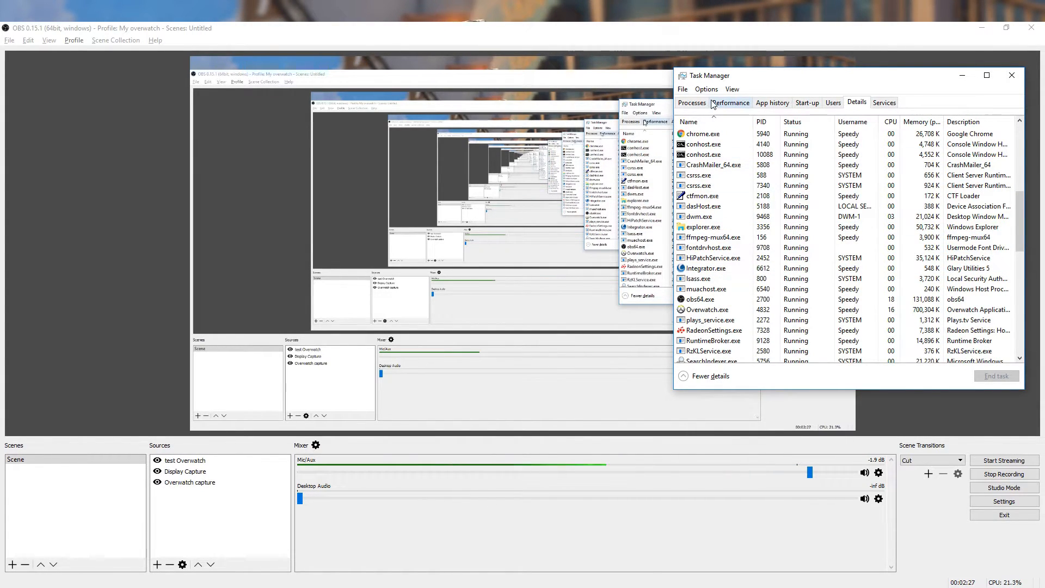
{"action": "right_click", "coordinate": [713, 302]}
{"action": "mouse_move", "coordinate": [740, 341]}
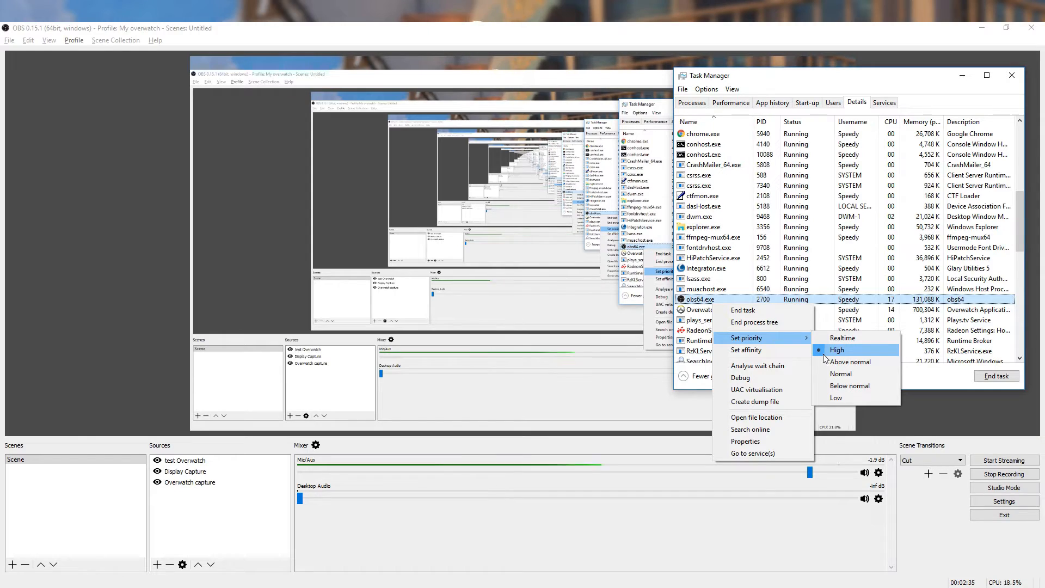
Set the priority of the Overwatch.exe process to High and close Task Manager.
{"action": "left_click", "coordinate": [702, 309]}
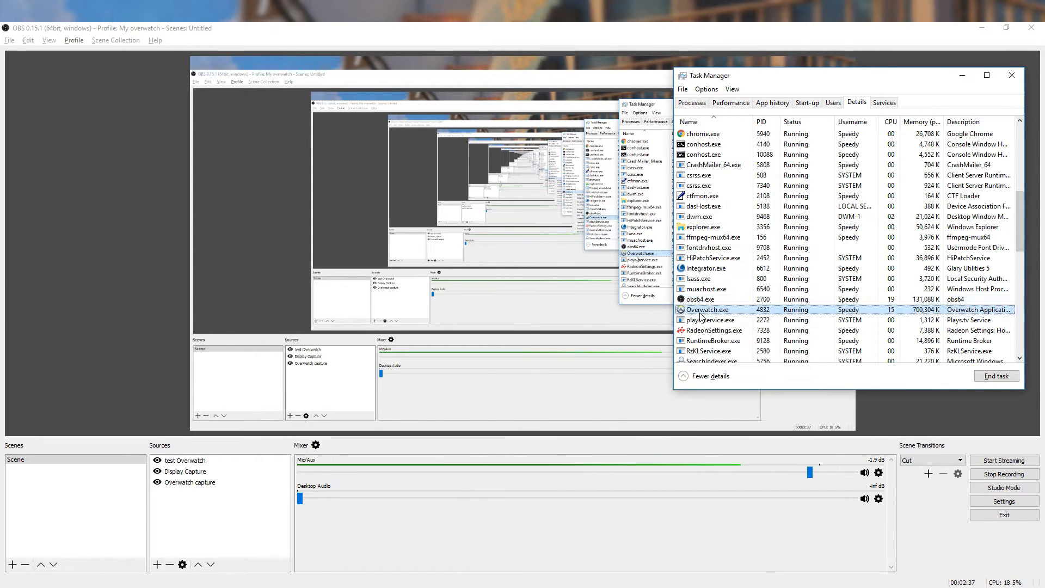
{"action": "right_click", "coordinate": [702, 311]}
{"action": "mouse_move", "coordinate": [726, 350]}
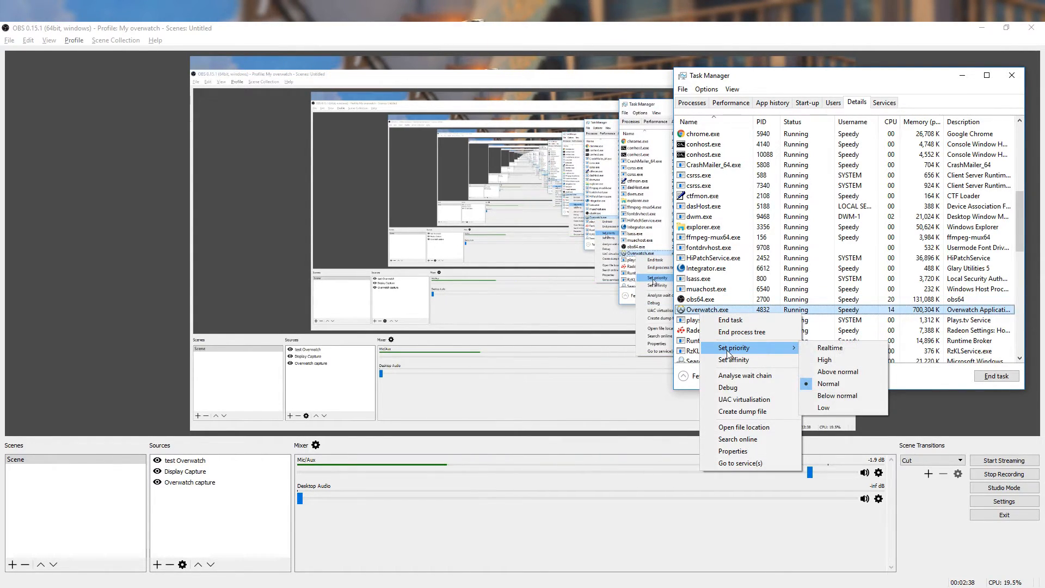
{"action": "left_click", "coordinate": [825, 360]}
{"action": "left_click", "coordinate": [547, 326]}
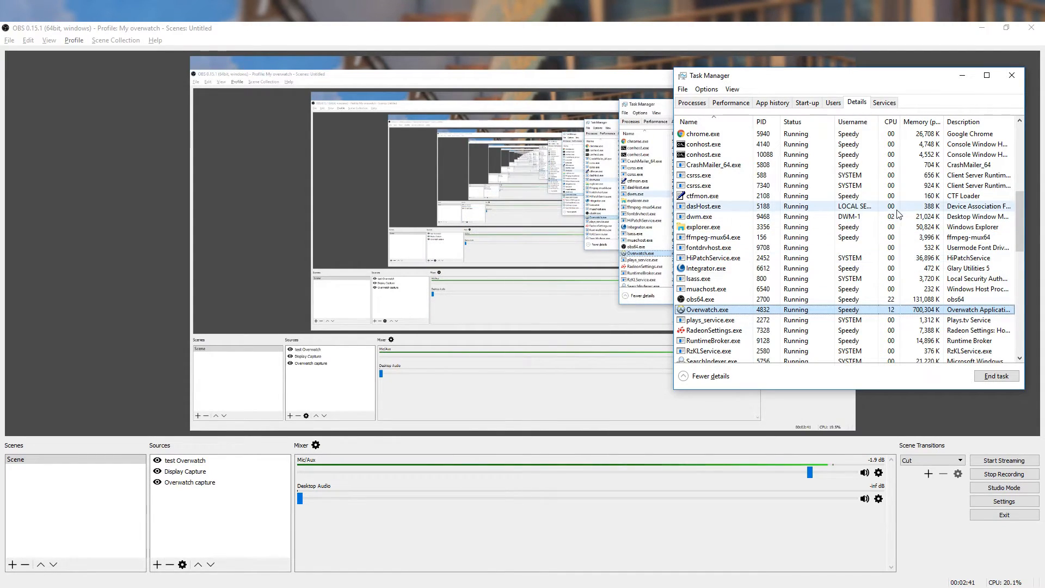
{"action": "left_click", "coordinate": [1008, 78]}
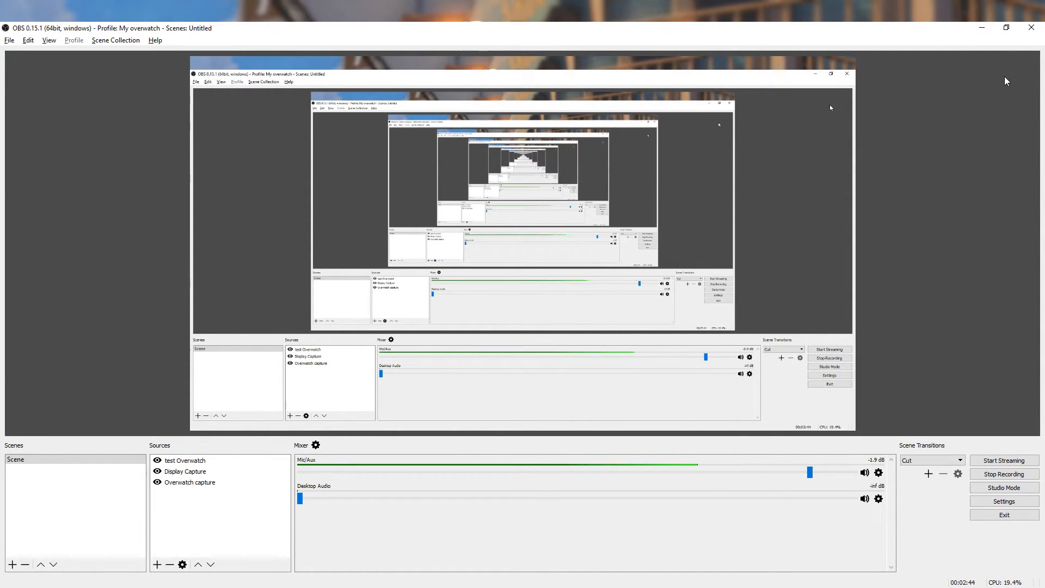